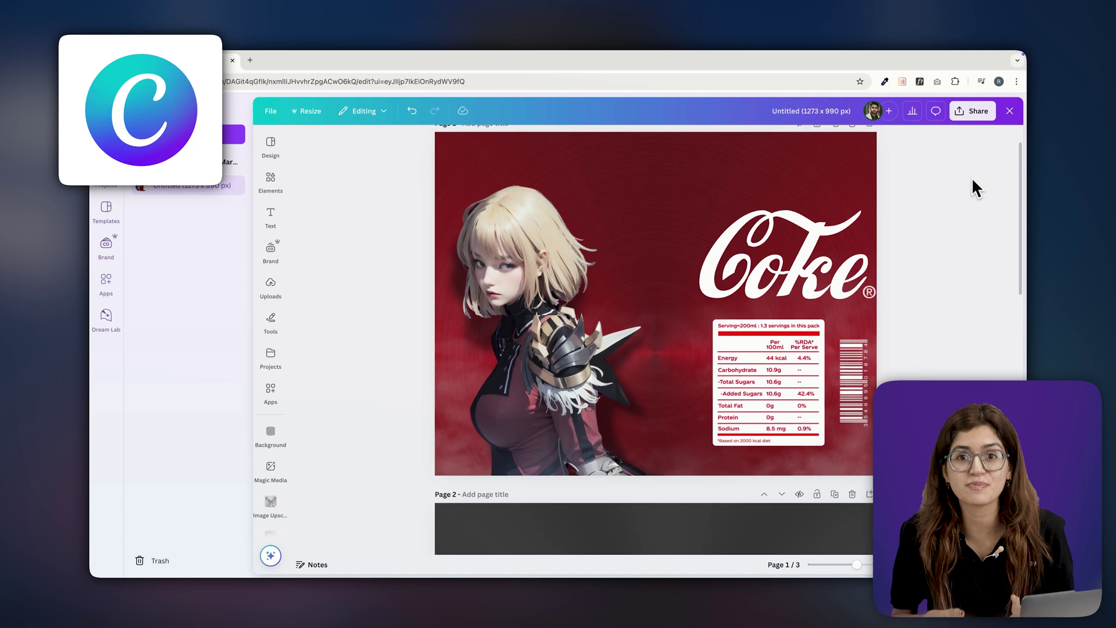
Scroll the Canva editor past the red Coke label to the anime Coke Zero label and smoky hand image pages.
{"action": "scroll", "coordinate": [971, 177], "scroll_direction": "down", "scroll_amount": 8}
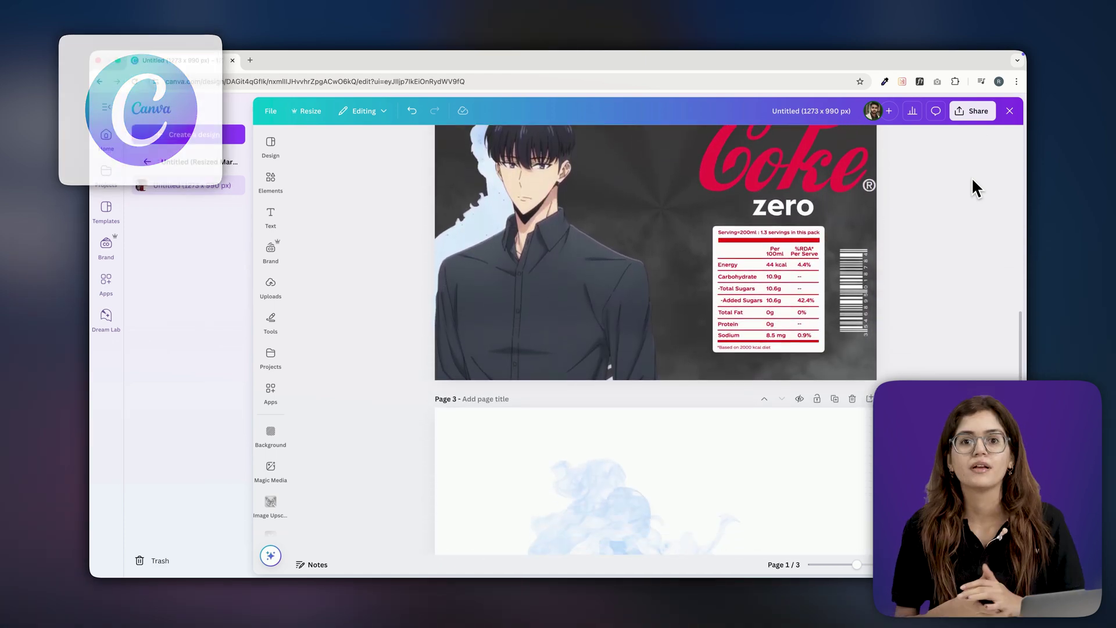
{"action": "scroll", "coordinate": [971, 176], "scroll_direction": "down", "scroll_amount": 5}
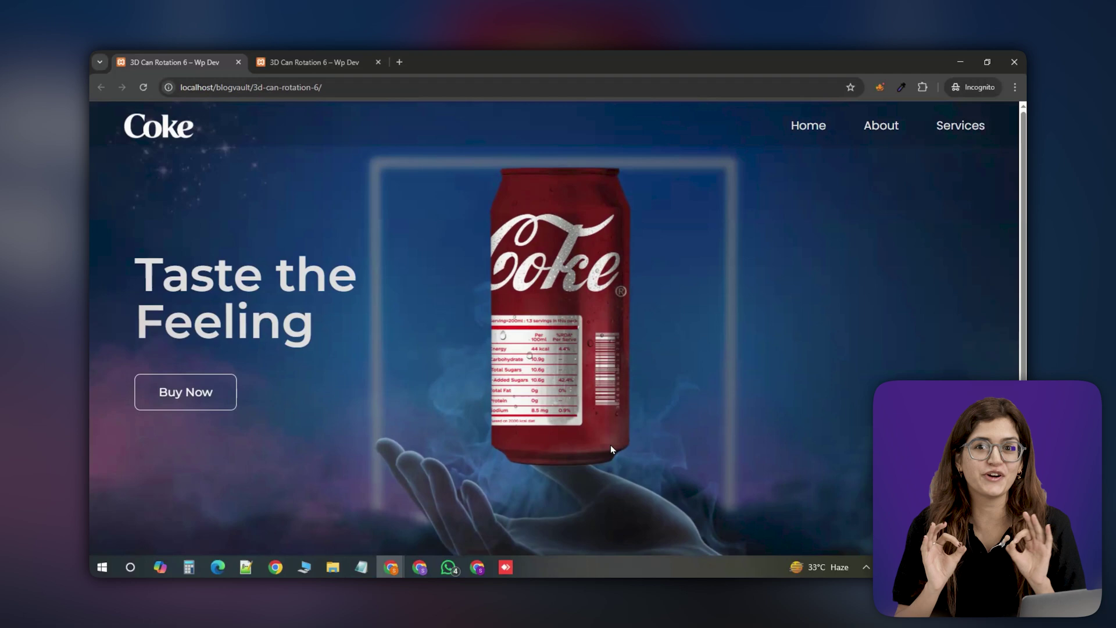
Switch to the second '3D Can Rotation 6' tab, where the can shows the anime artwork.
{"action": "key", "text": "ctrl+Tab"}
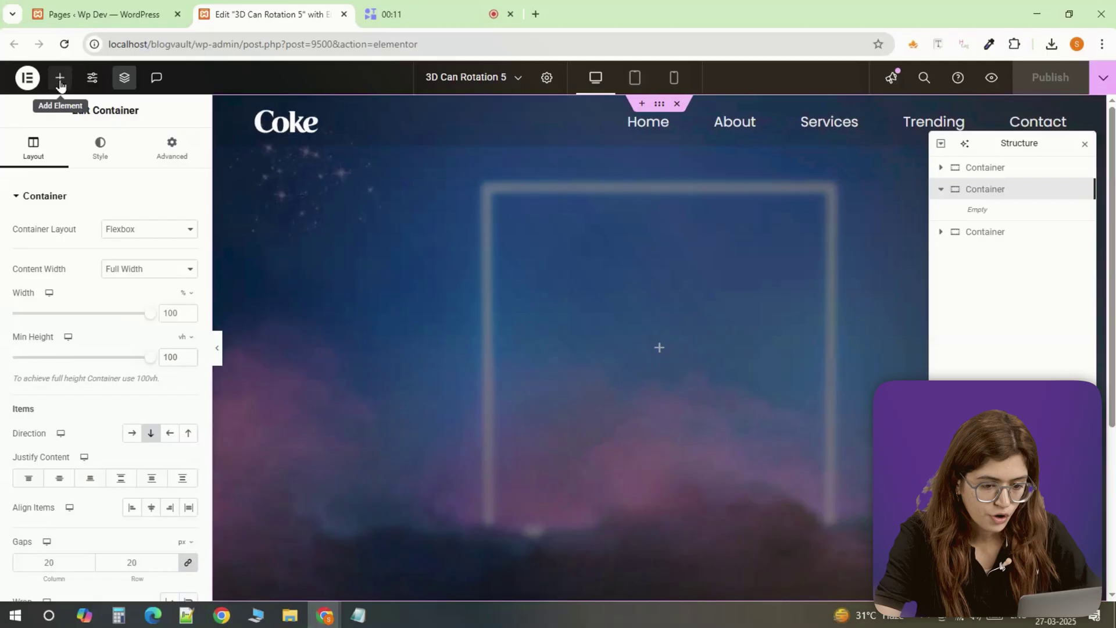
Add the smoky hand image to the empty container and widen it to about 75%.
{"action": "left_click", "coordinate": [60, 77]}
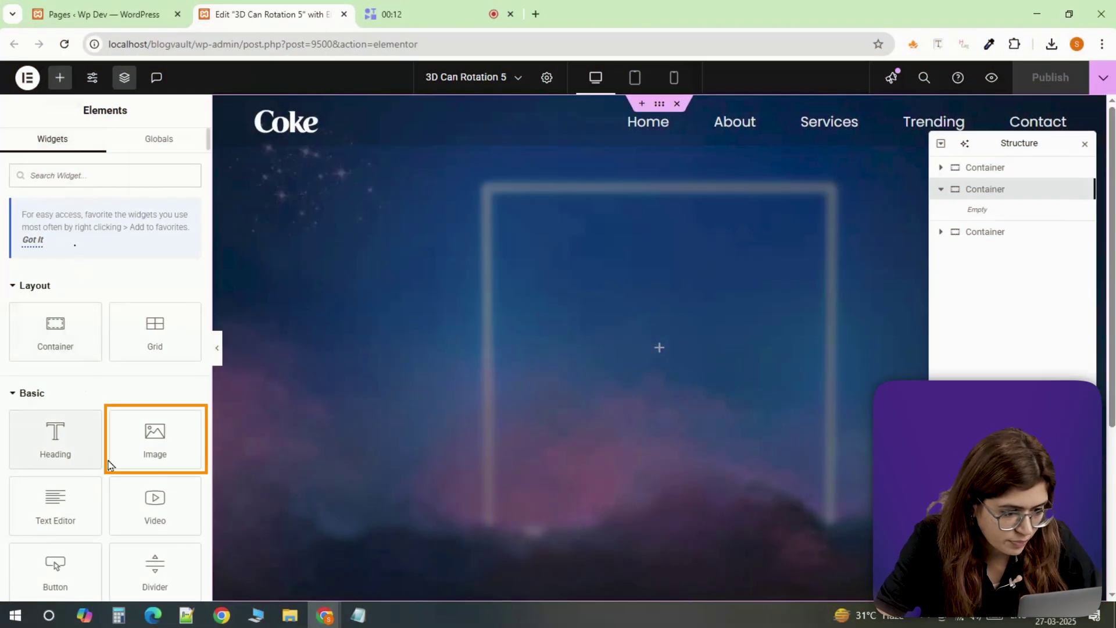
{"action": "left_click", "coordinate": [135, 449]}
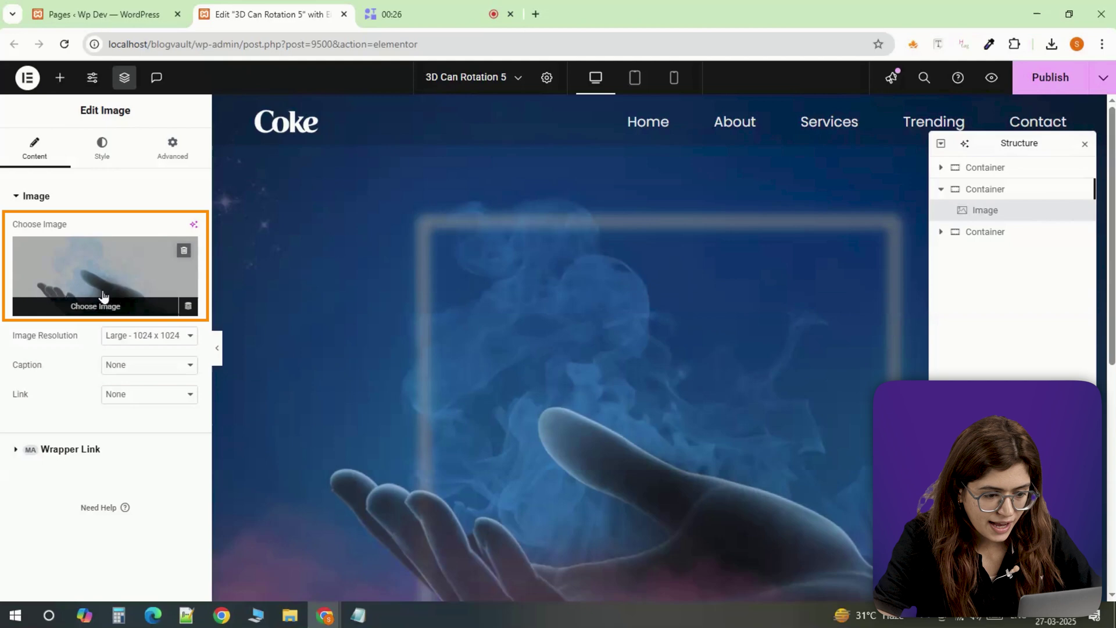
{"action": "left_click", "coordinate": [102, 147]}
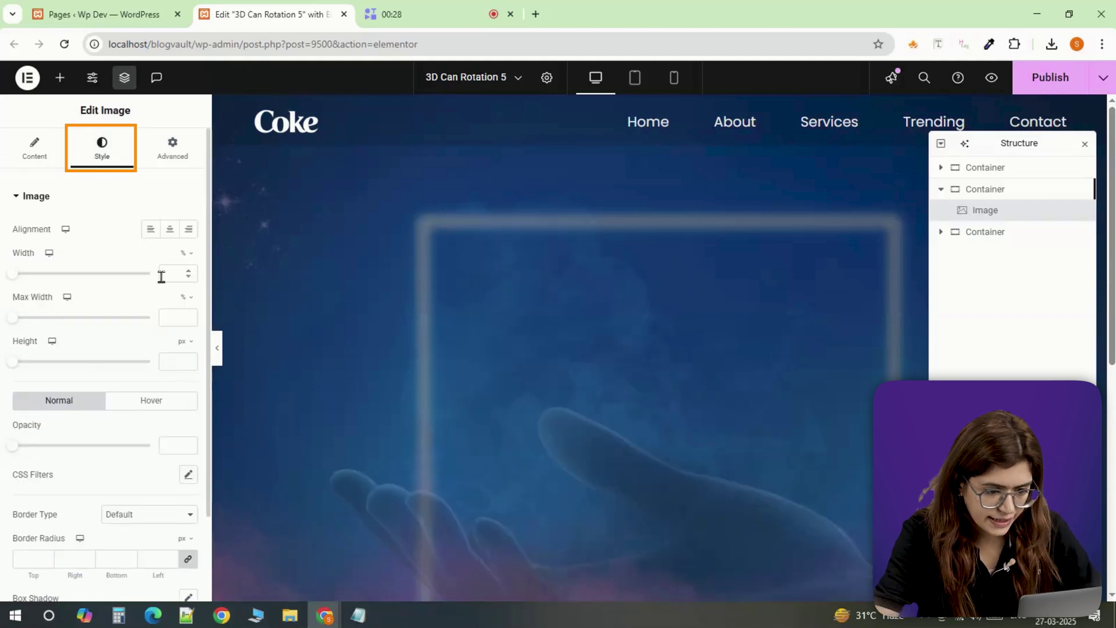
{"action": "left_click_drag", "start_coordinate": [11, 275], "coordinate": [115, 279]}
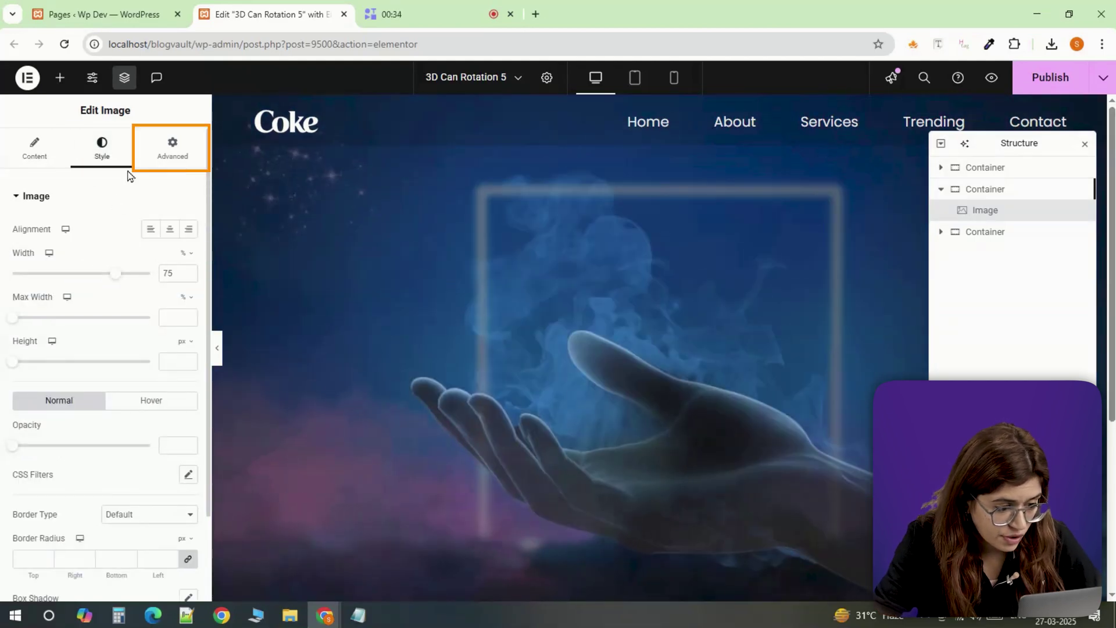
Set the hand image's position to Absolute.
{"action": "left_click", "coordinate": [173, 152]}
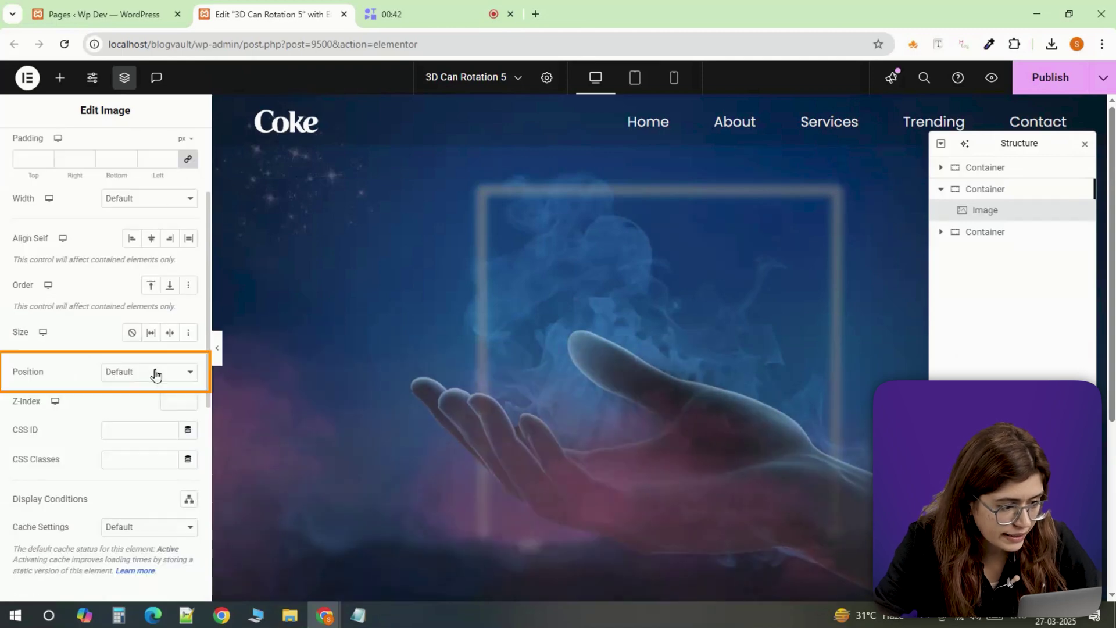
{"action": "left_click", "coordinate": [153, 372]}
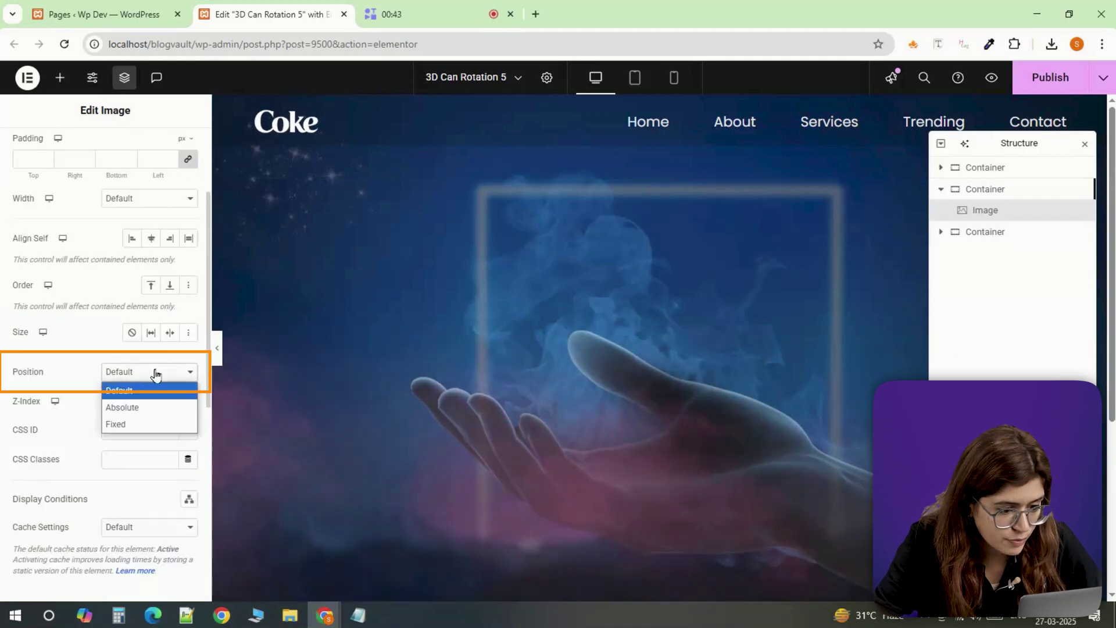
{"action": "left_click", "coordinate": [145, 409]}
{"action": "scroll", "coordinate": [145, 412], "scroll_direction": "down", "scroll_amount": 3}
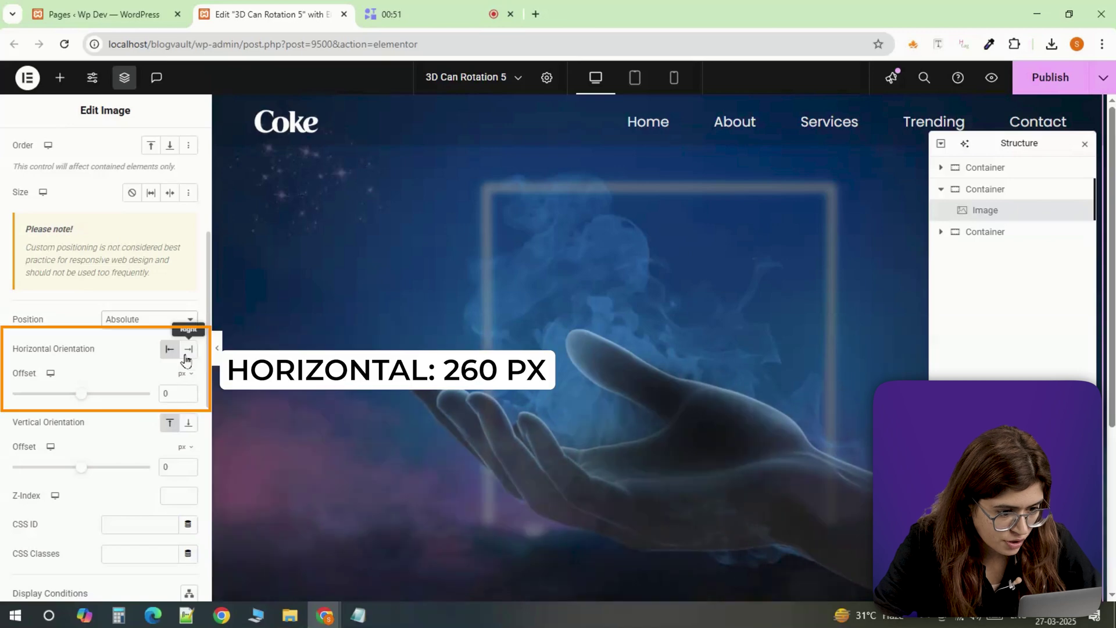
Anchor the hand image 260 px from the right and -85 px from the bottom.
{"action": "left_click", "coordinate": [189, 349]}
{"action": "left_click", "coordinate": [163, 393]}
{"action": "type", "text": "260"}
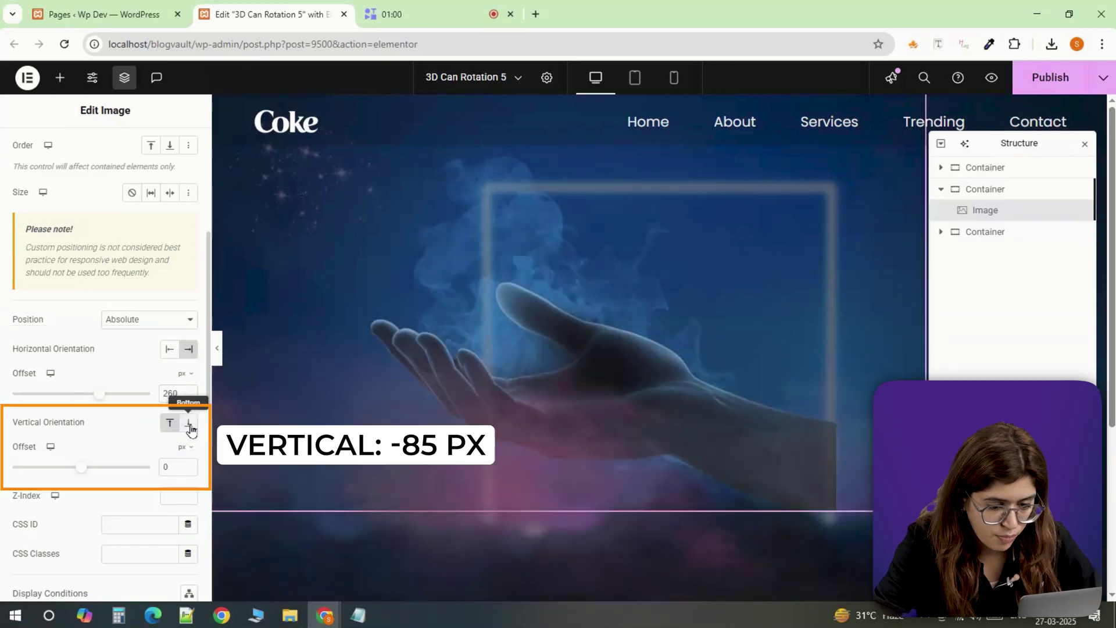
{"action": "left_click", "coordinate": [188, 422]}
{"action": "left_click", "coordinate": [176, 467]}
{"action": "key", "text": "BackSpace"}
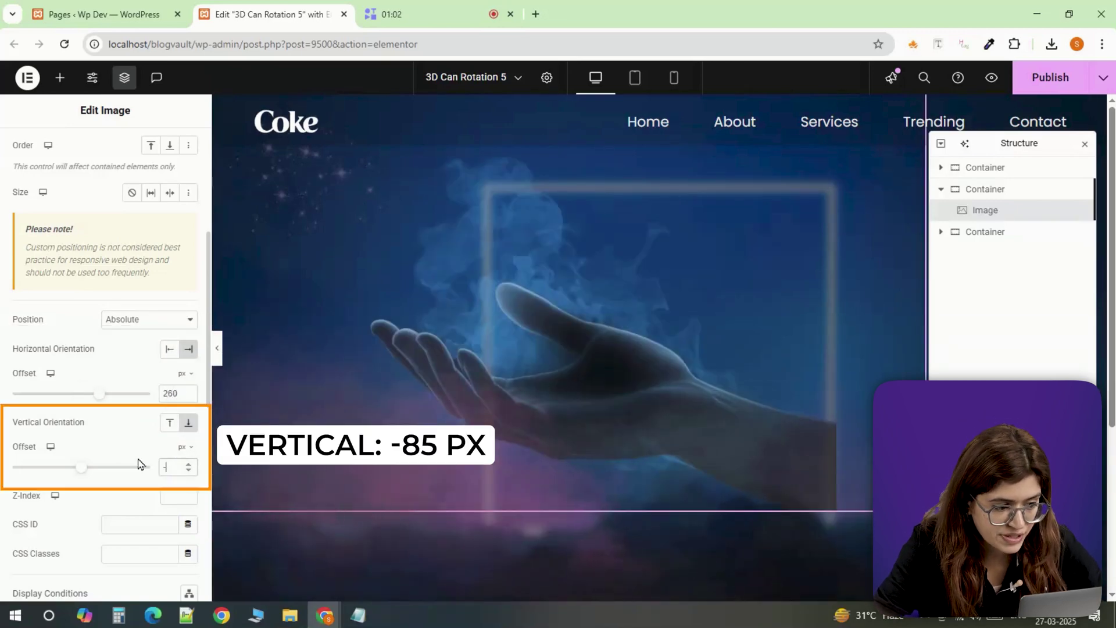
{"action": "type", "text": "-85"}
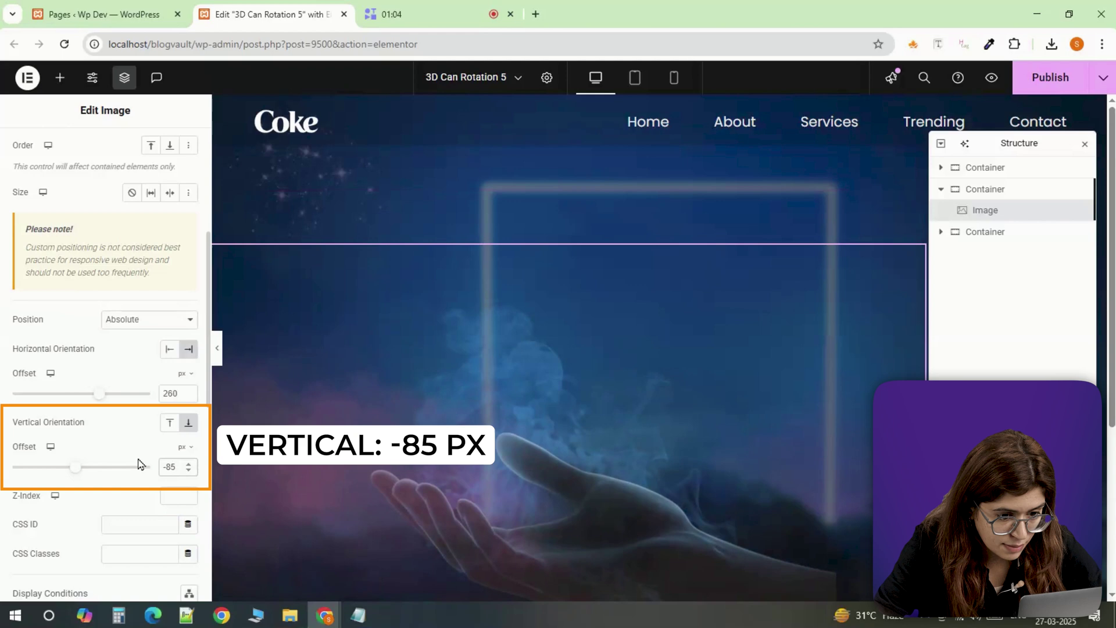
Give the hand image the CSS class 'img' and rotate it 8°.
{"action": "scroll", "coordinate": [138, 463], "scroll_direction": "down", "scroll_amount": 1}
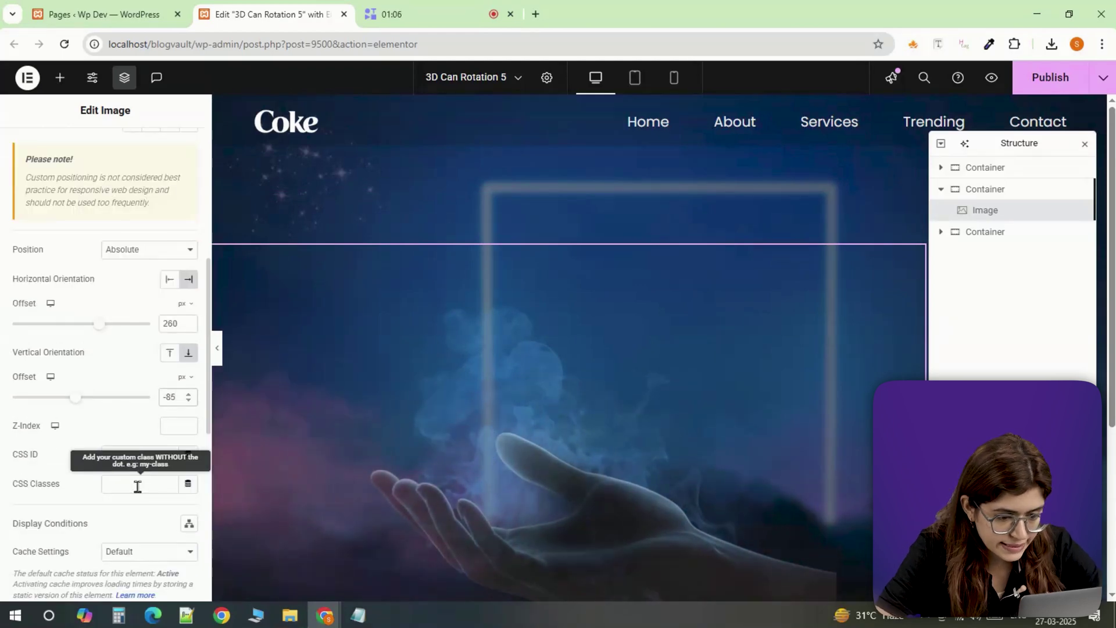
{"action": "type", "text": "img"}
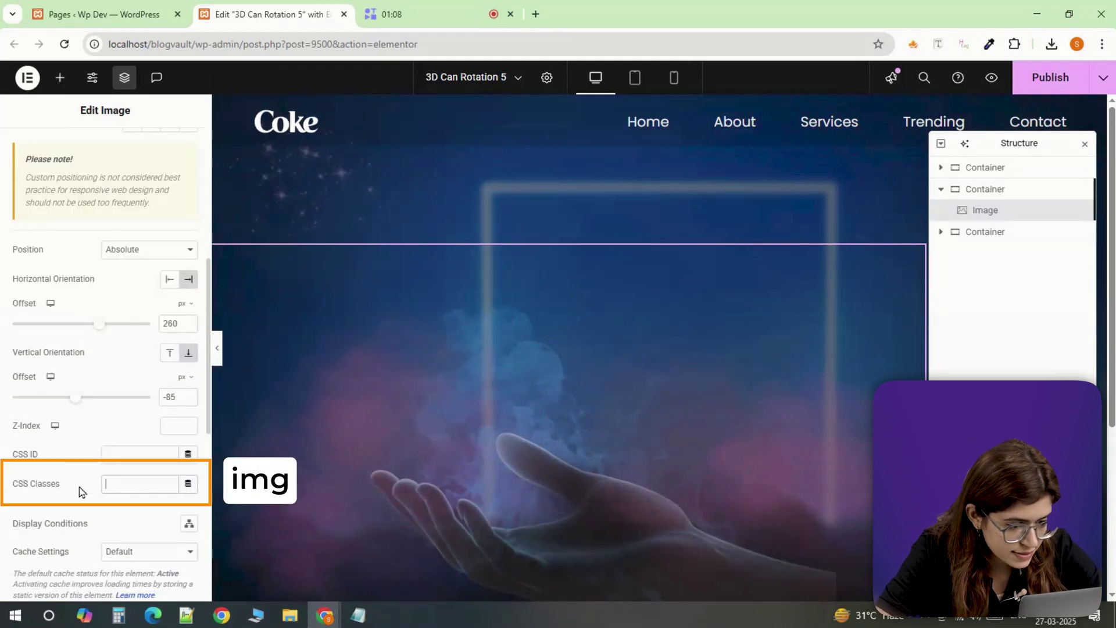
{"action": "scroll", "coordinate": [79, 492], "scroll_direction": "down", "scroll_amount": 3}
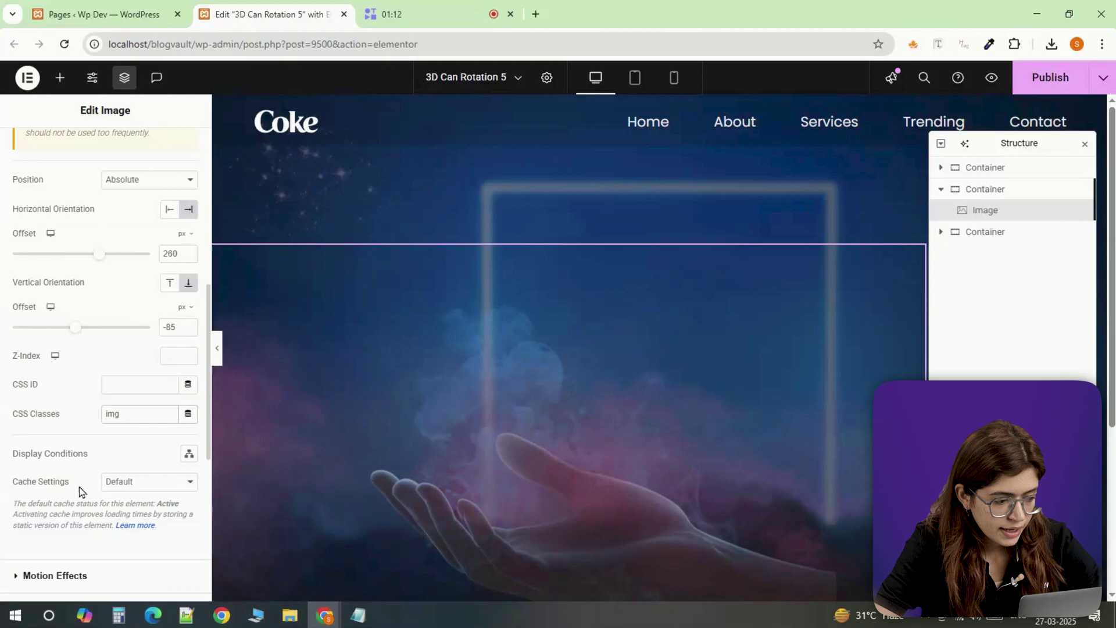
{"action": "left_click", "coordinate": [42, 469]}
{"action": "left_click", "coordinate": [187, 326]}
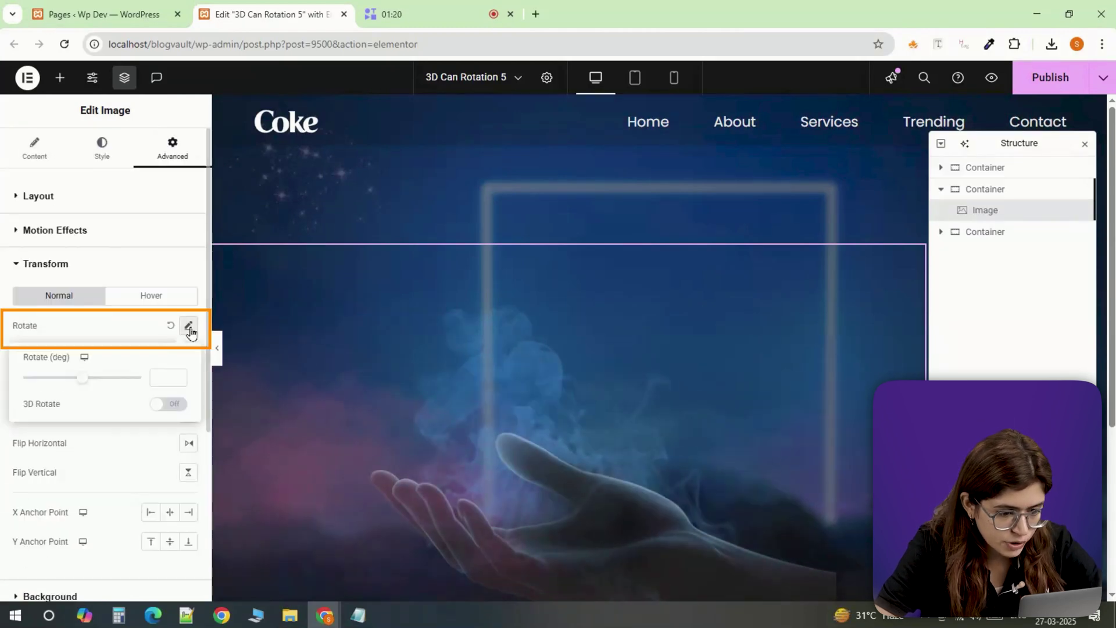
{"action": "left_click", "coordinate": [165, 374]}
{"action": "type", "text": "8"}
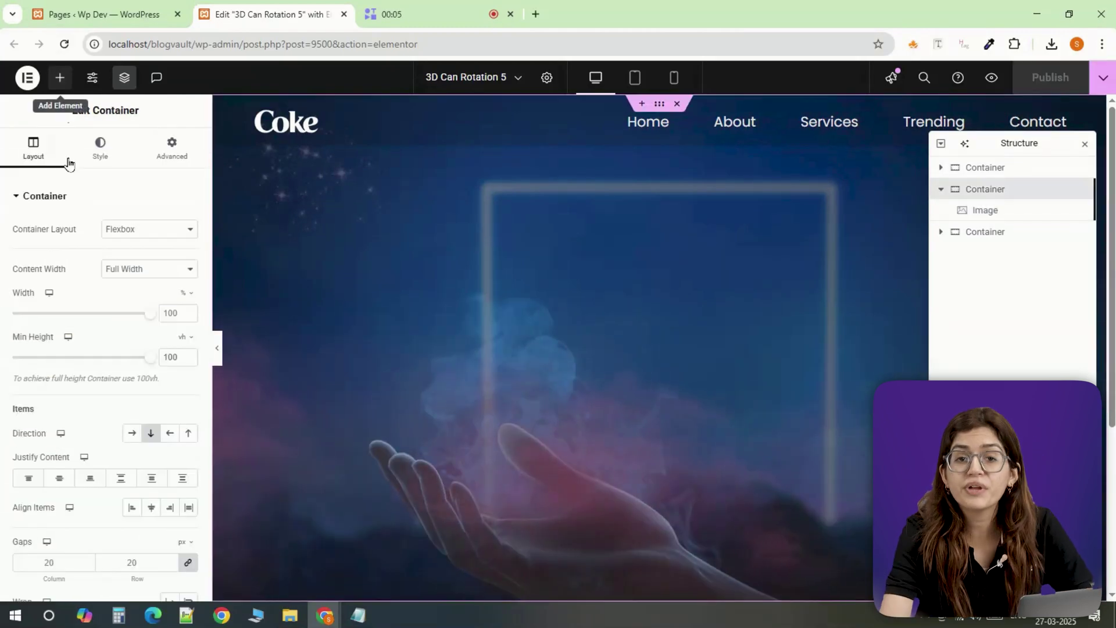
Add a container after the hand image at 73% width with items centred.
{"action": "left_click", "coordinate": [60, 77]}
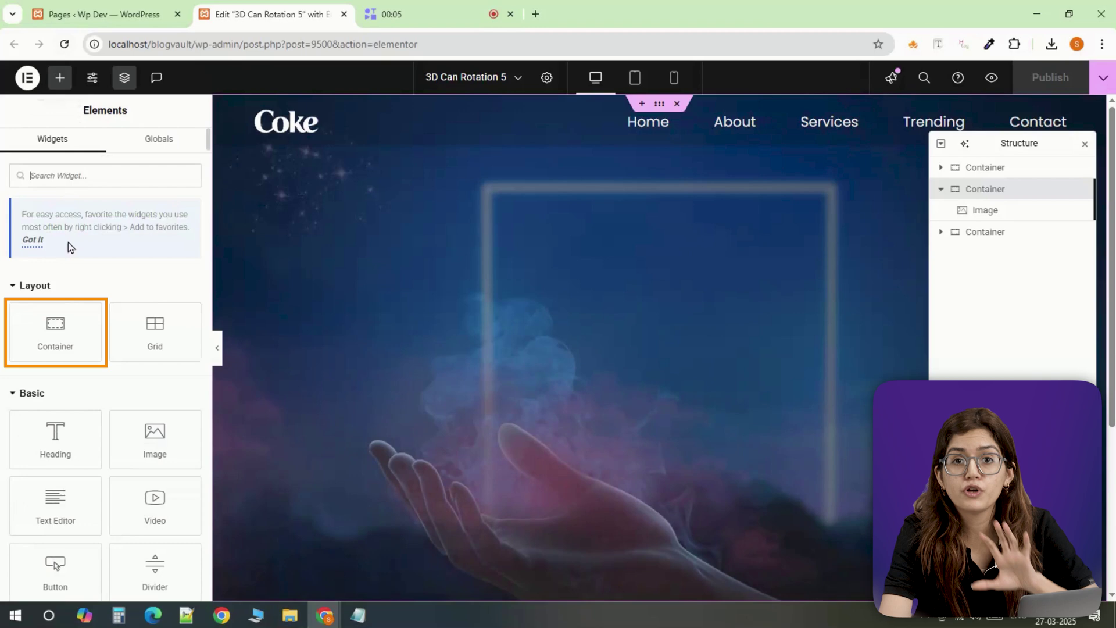
{"action": "left_click", "coordinate": [56, 321]}
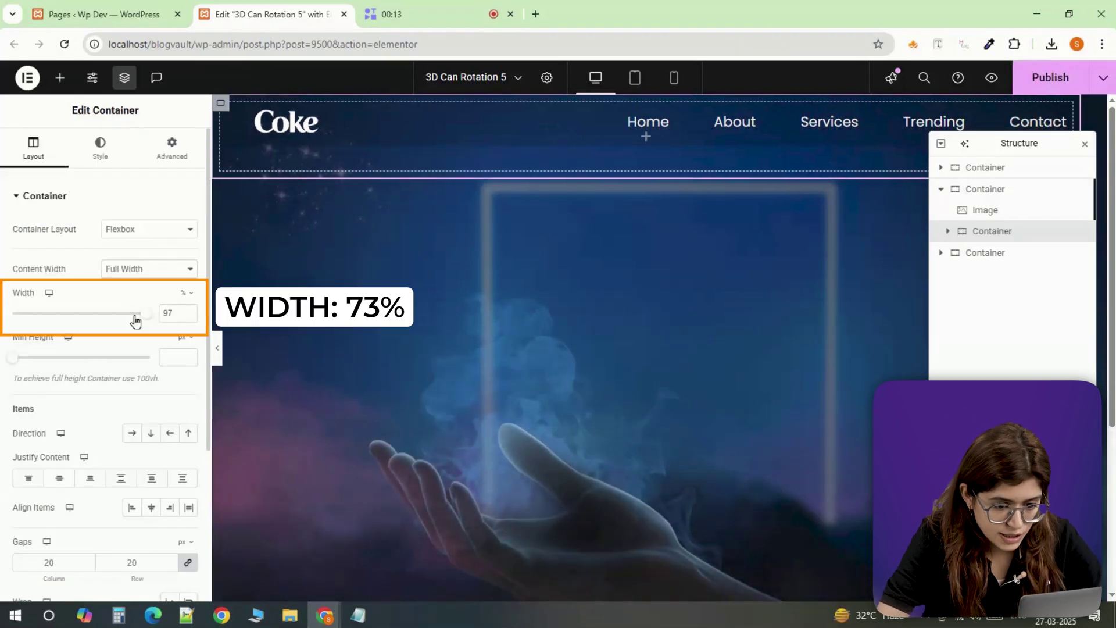
{"action": "left_click_drag", "start_coordinate": [134, 316], "coordinate": [112, 316]}
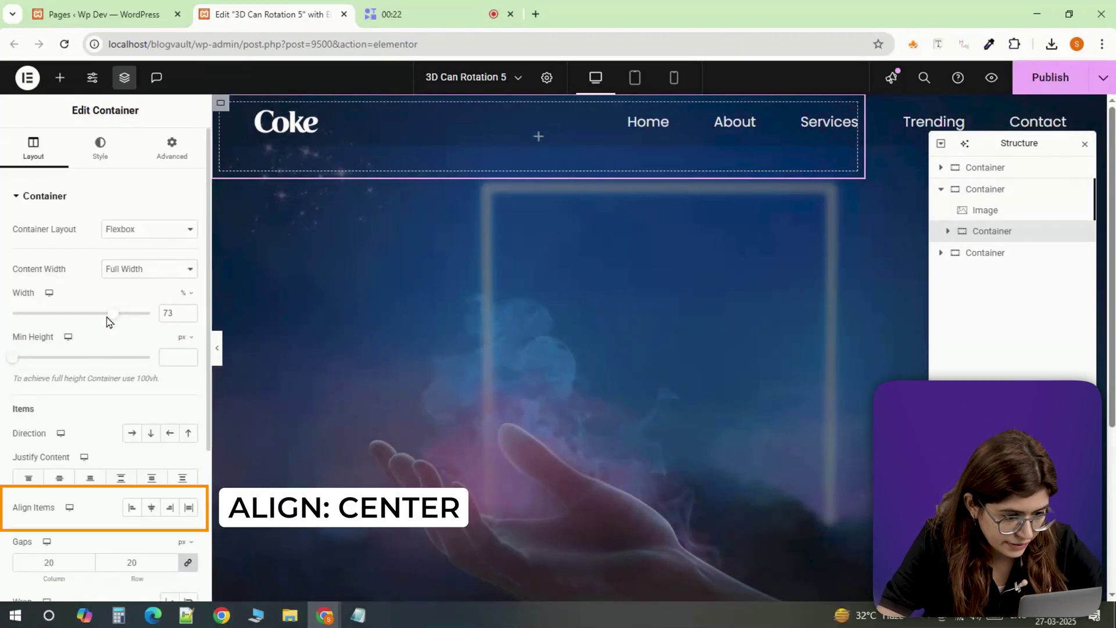
{"action": "left_click", "coordinate": [152, 508]}
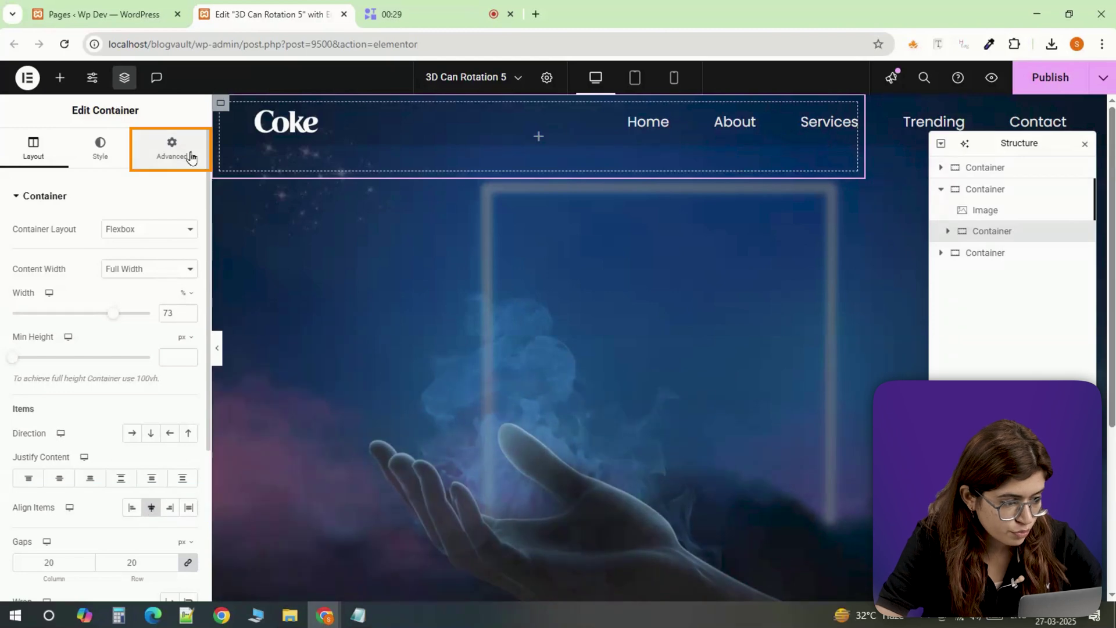
Give the new container z-index 10 and the CSS class 'can'.
{"action": "left_click", "coordinate": [172, 149]}
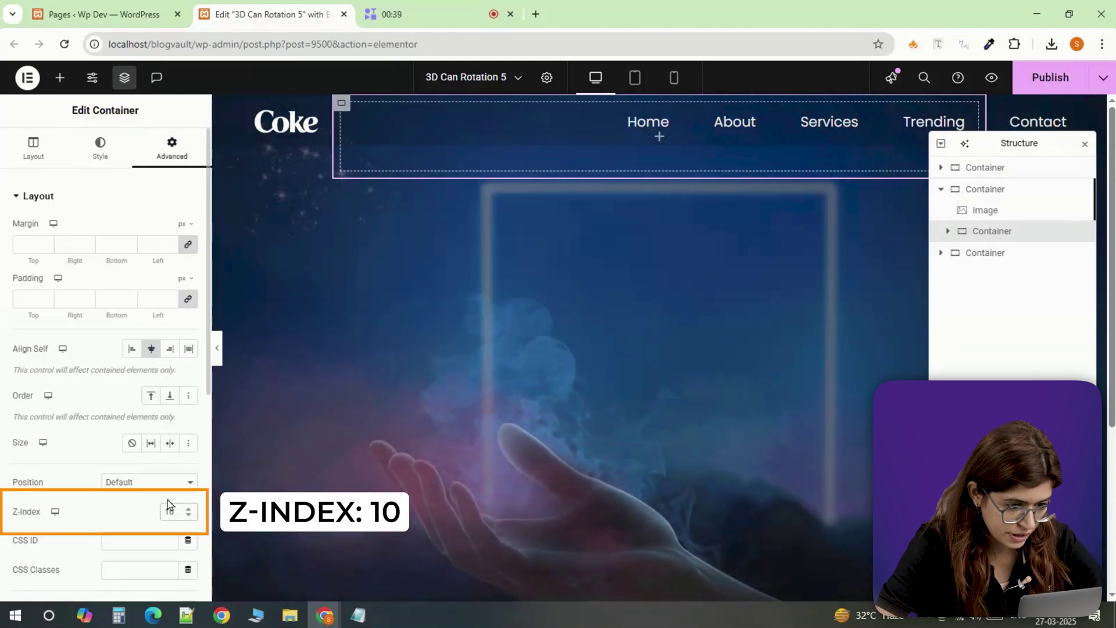
{"action": "type", "text": "10"}
{"action": "scroll", "coordinate": [119, 494], "scroll_direction": "down", "scroll_amount": 1}
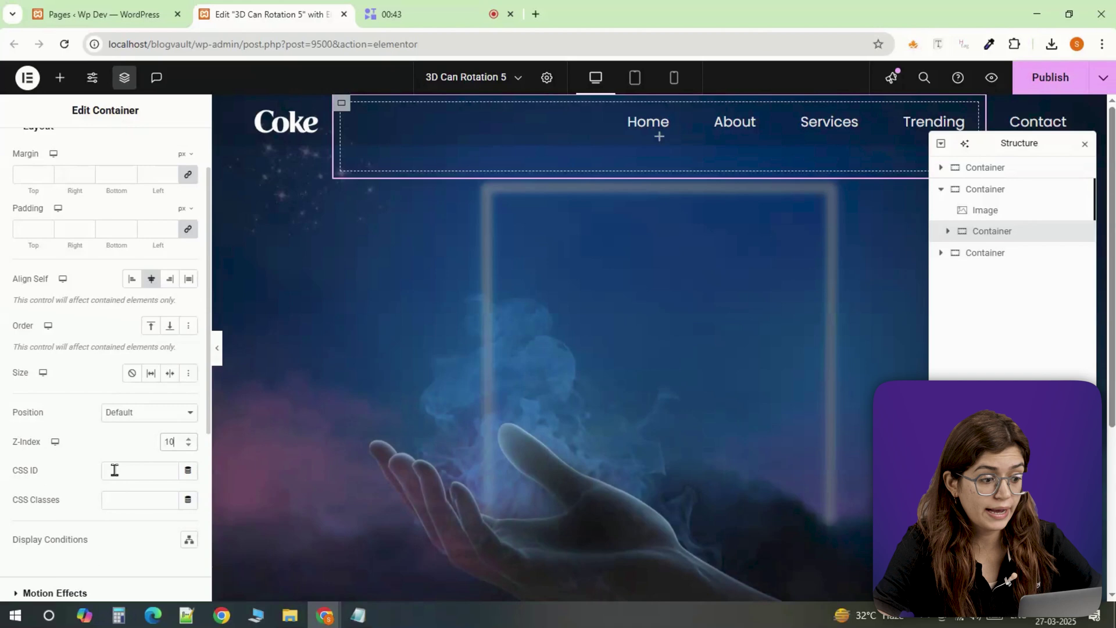
{"action": "left_click", "coordinate": [112, 499]}
{"action": "type", "text": "can"}
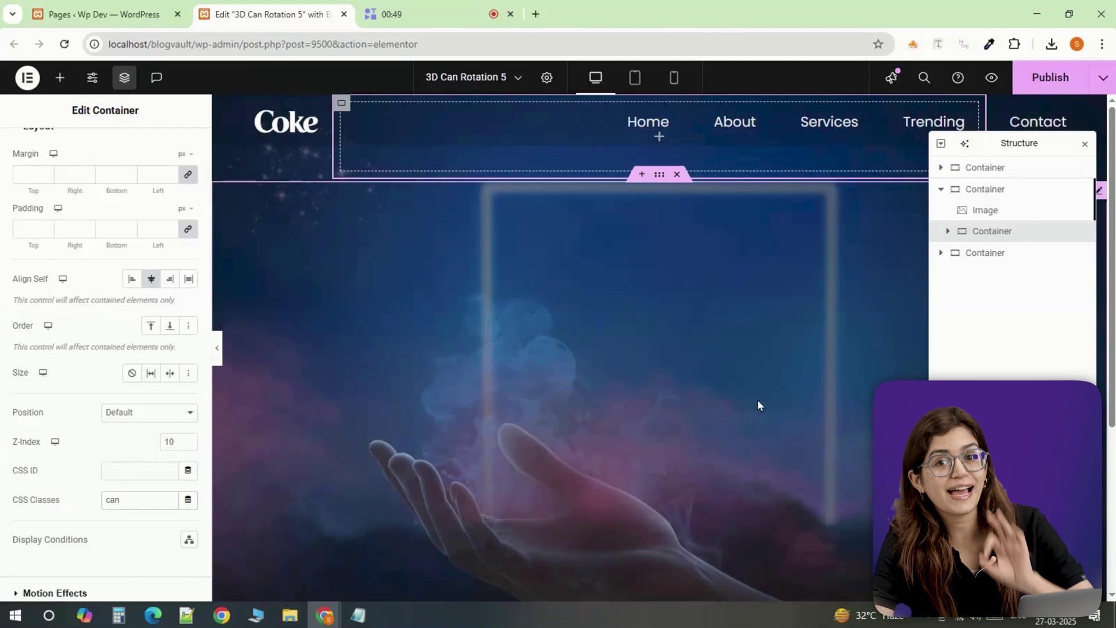
Nest a 20%-wide container inside the can container.
{"action": "left_click", "coordinate": [58, 81]}
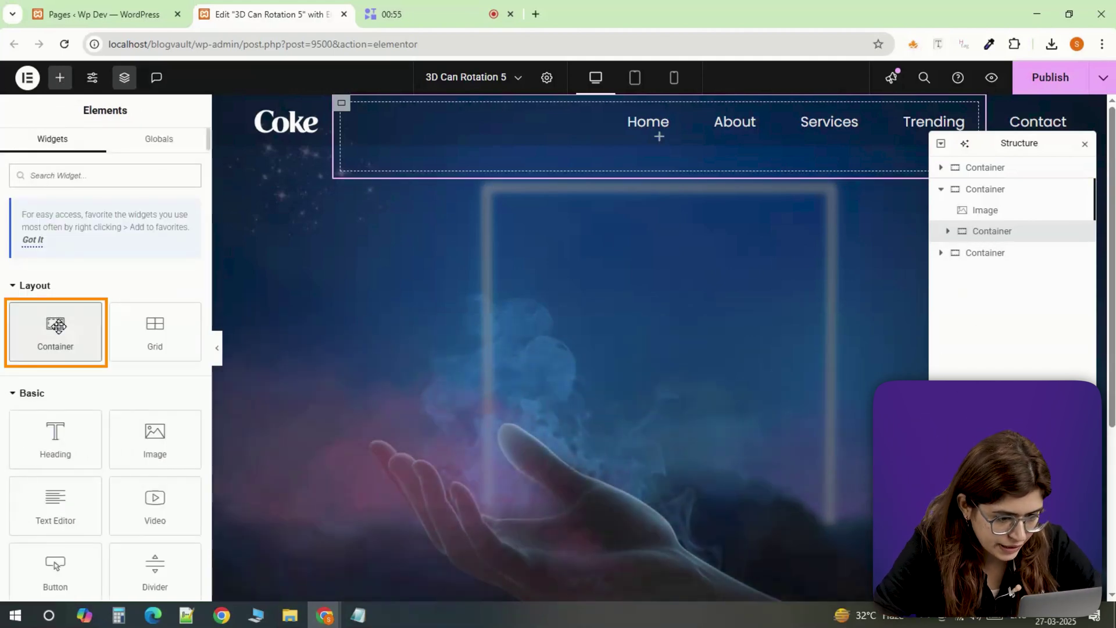
{"action": "left_click", "coordinate": [57, 327]}
{"action": "type", "text": "20"}
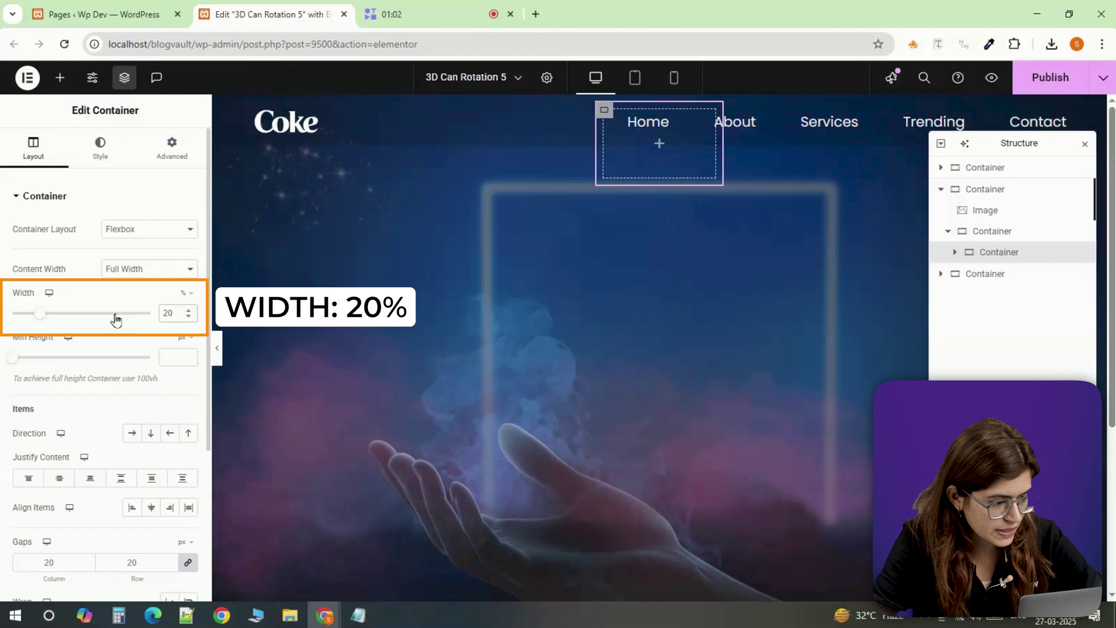
Give the nested container a classic silver droplet background, Center Center, sized to Cover.
{"action": "left_click", "coordinate": [100, 148]}
{"action": "left_click", "coordinate": [132, 258]}
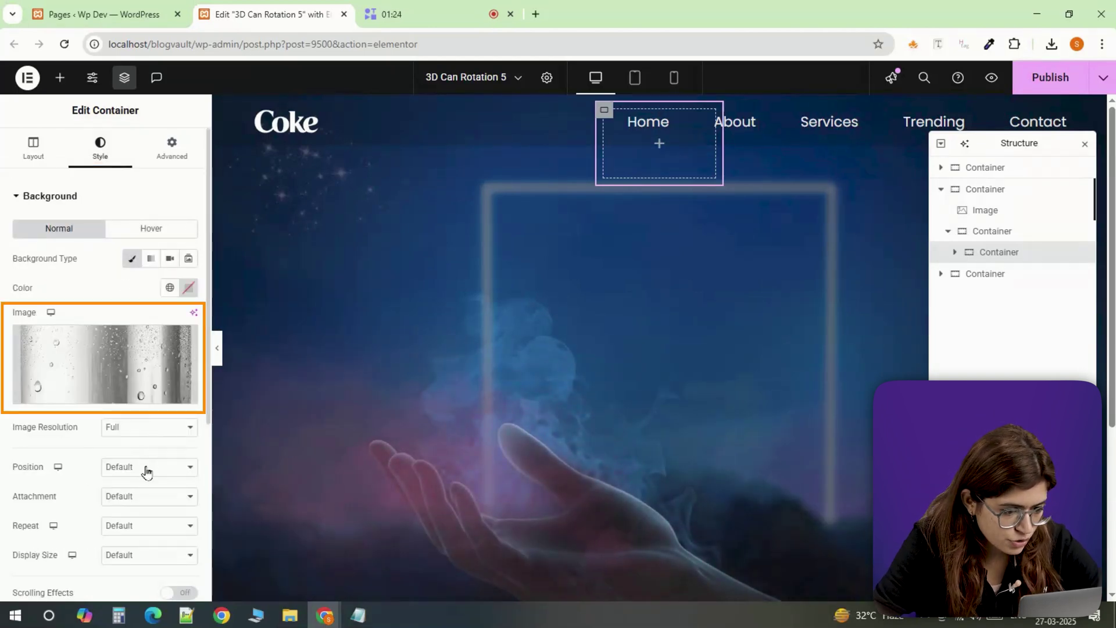
{"action": "left_click", "coordinate": [145, 468]}
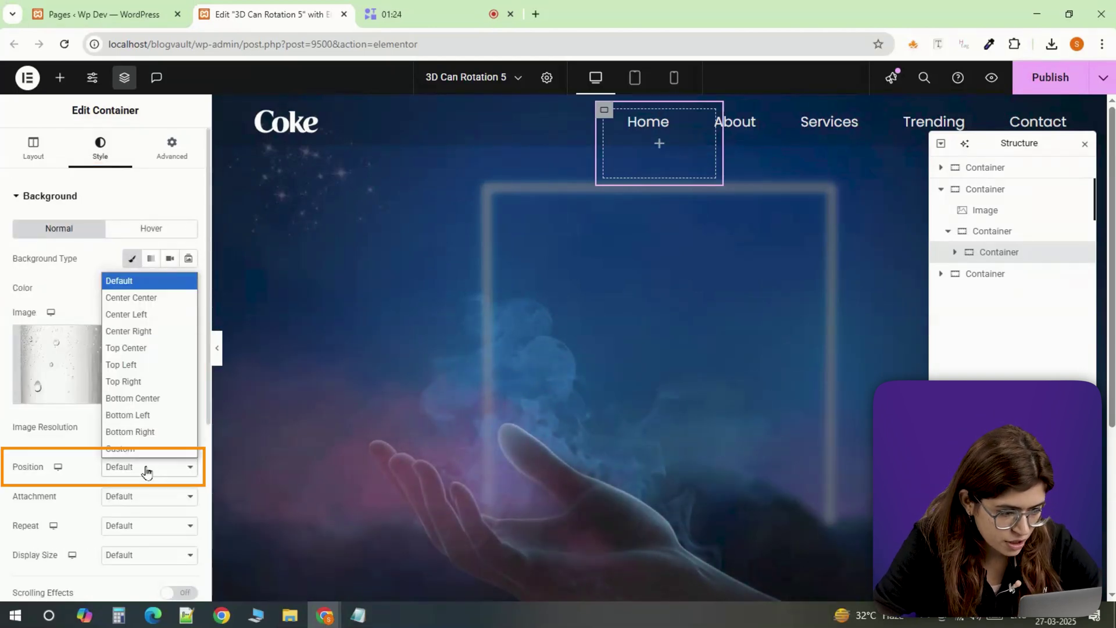
{"action": "left_click", "coordinate": [148, 298]}
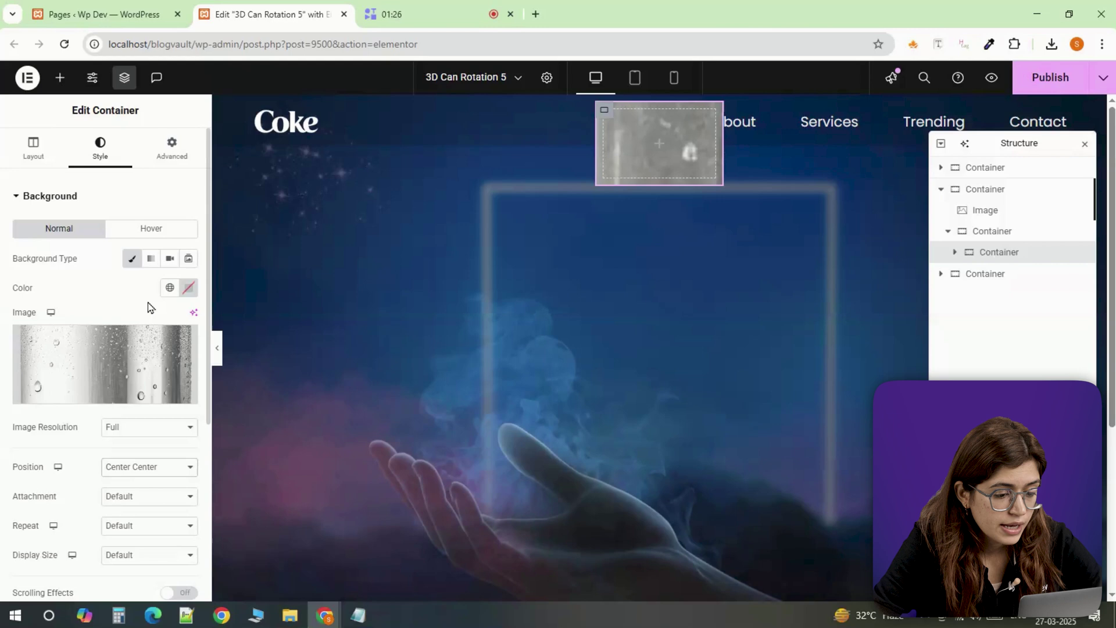
{"action": "left_click", "coordinate": [148, 555]}
{"action": "left_click", "coordinate": [144, 504]}
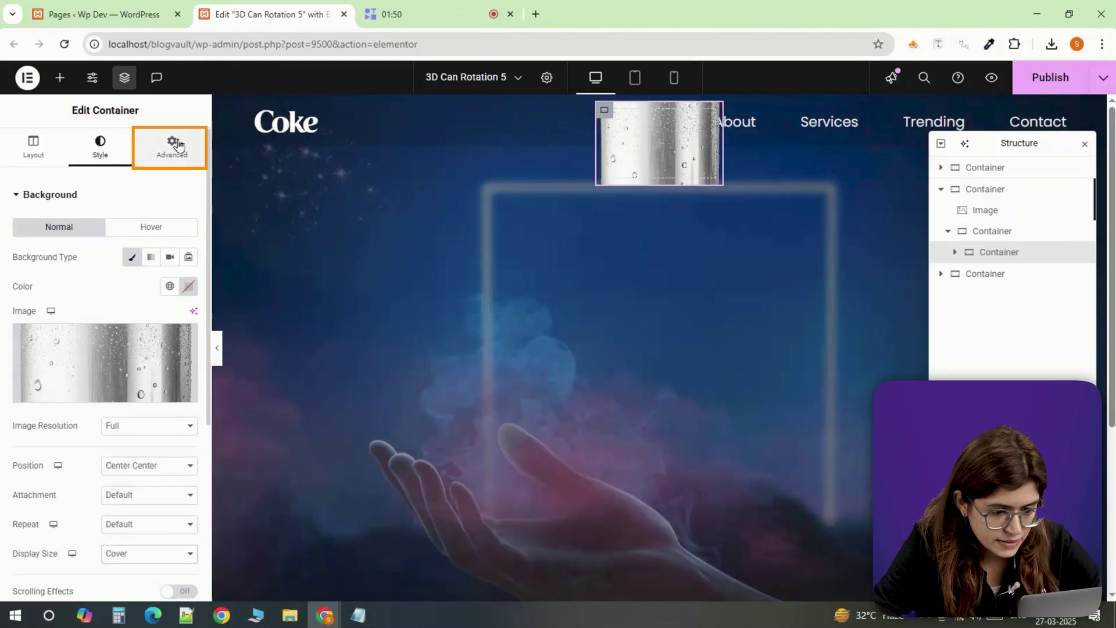
Set the can container to Absolute position with offsets of 42% horizontally and 185 px vertically.
{"action": "left_click", "coordinate": [171, 148]}
{"action": "scroll", "coordinate": [155, 377], "scroll_direction": "down", "scroll_amount": 1}
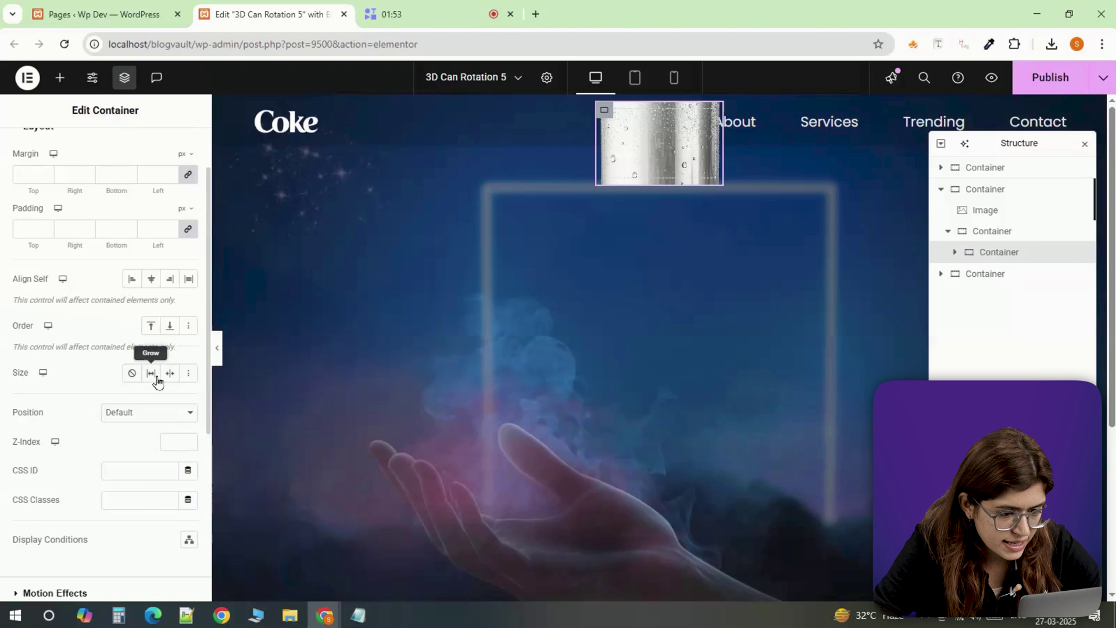
{"action": "left_click", "coordinate": [145, 411]}
{"action": "left_click", "coordinate": [143, 447]}
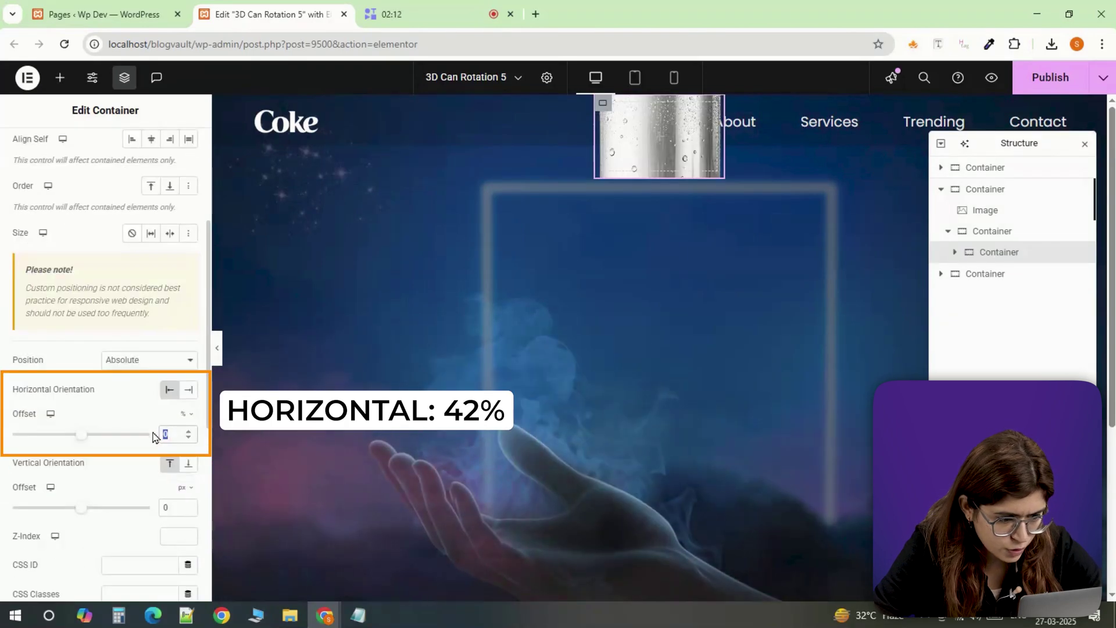
{"action": "type", "text": "42"}
{"action": "type", "text": "185"}
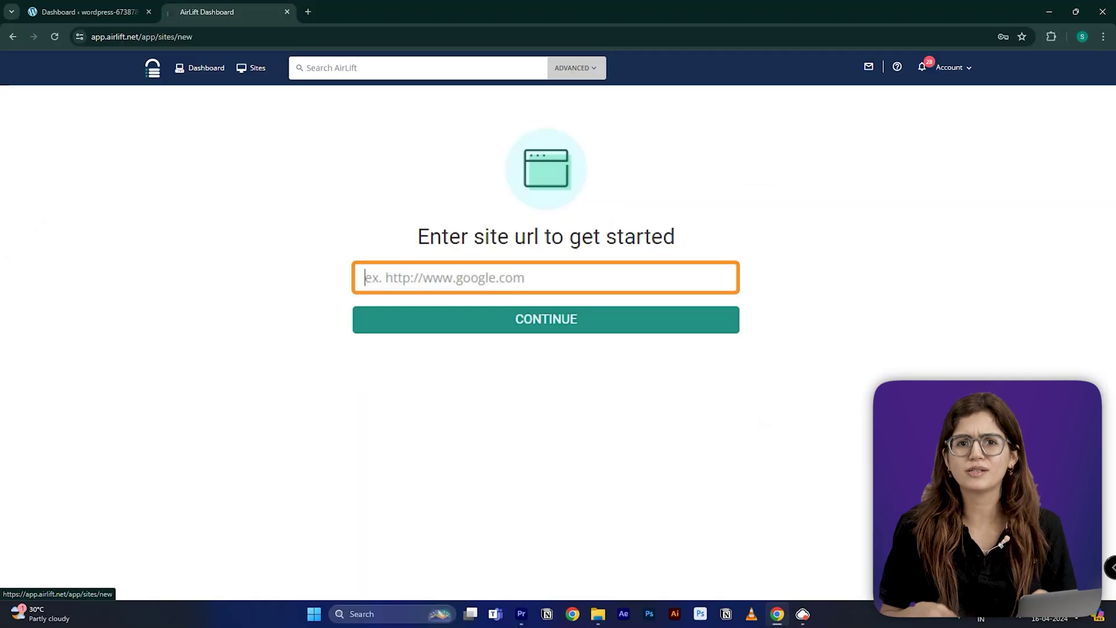
Paste the site URL into AirLift and submit it for a Site Performance Report.
{"action": "type", "text": "https://wordpress-673878-4448699.cloudwaysapps.com/"}
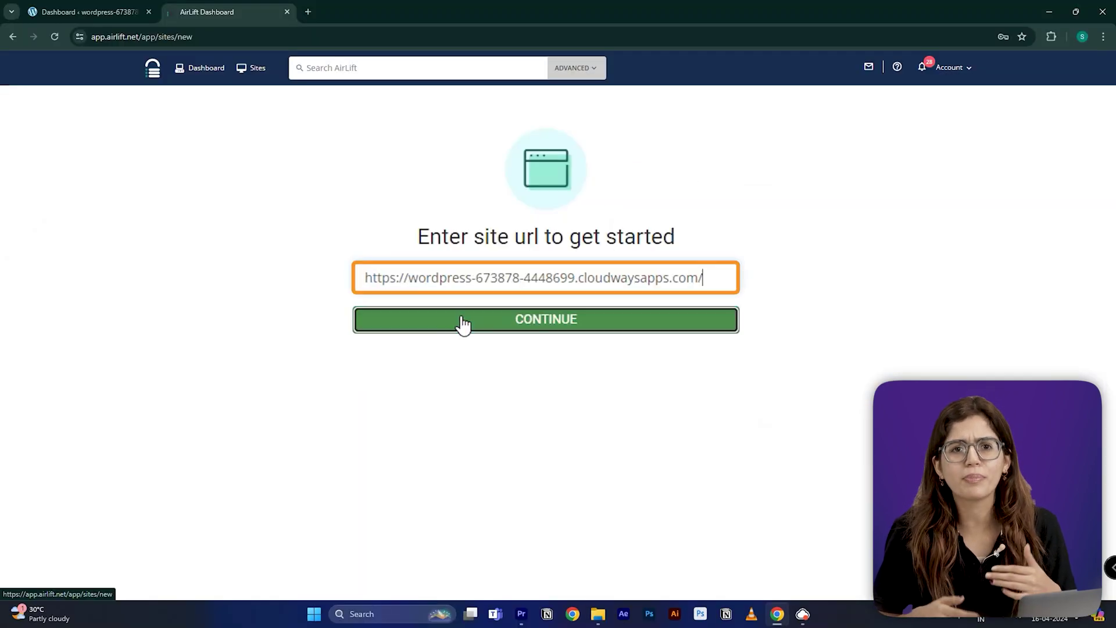
{"action": "left_click", "coordinate": [461, 324]}
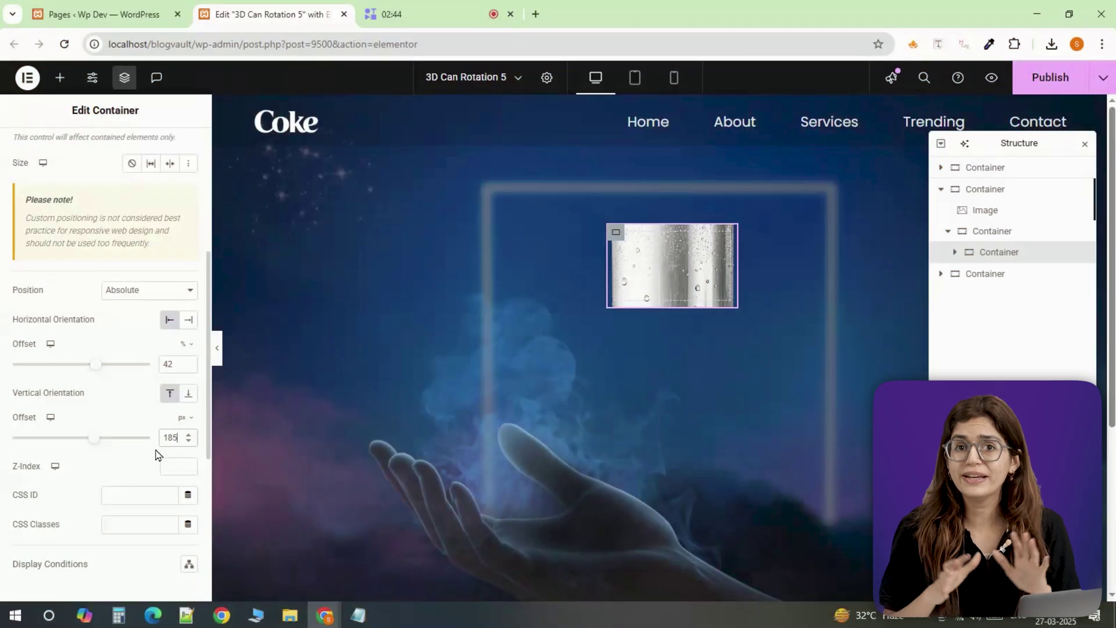
Paste custom CSS with aspect-ratio 2/4 and a can-mockup-1.png mask at 100% 100%.
{"action": "scroll", "coordinate": [82, 498], "scroll_direction": "down", "scroll_amount": 4}
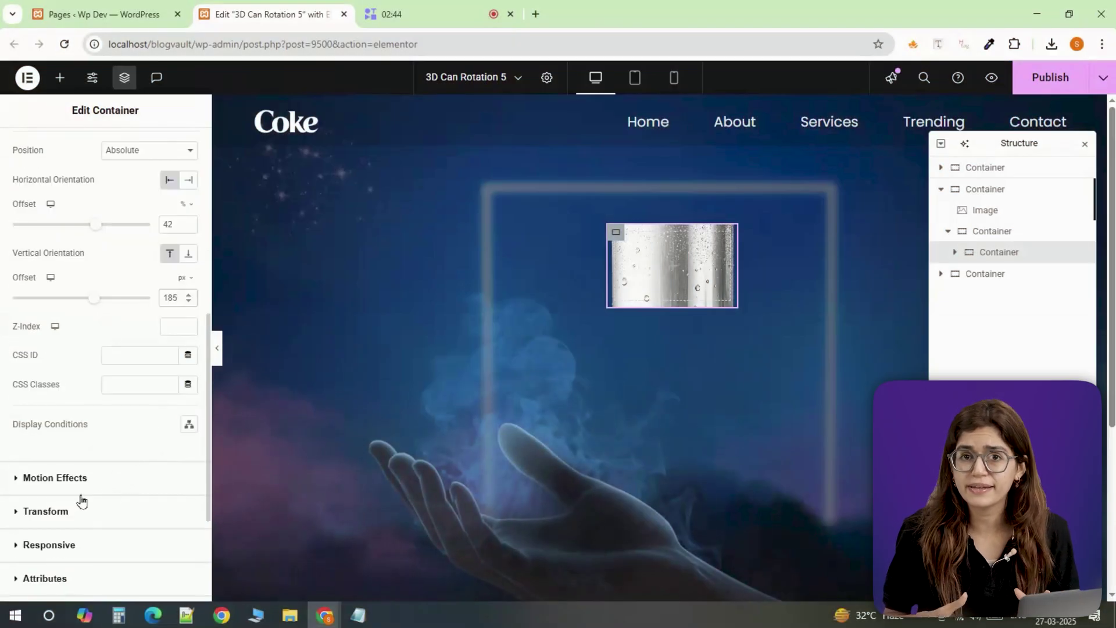
{"action": "left_click", "coordinate": [58, 541]}
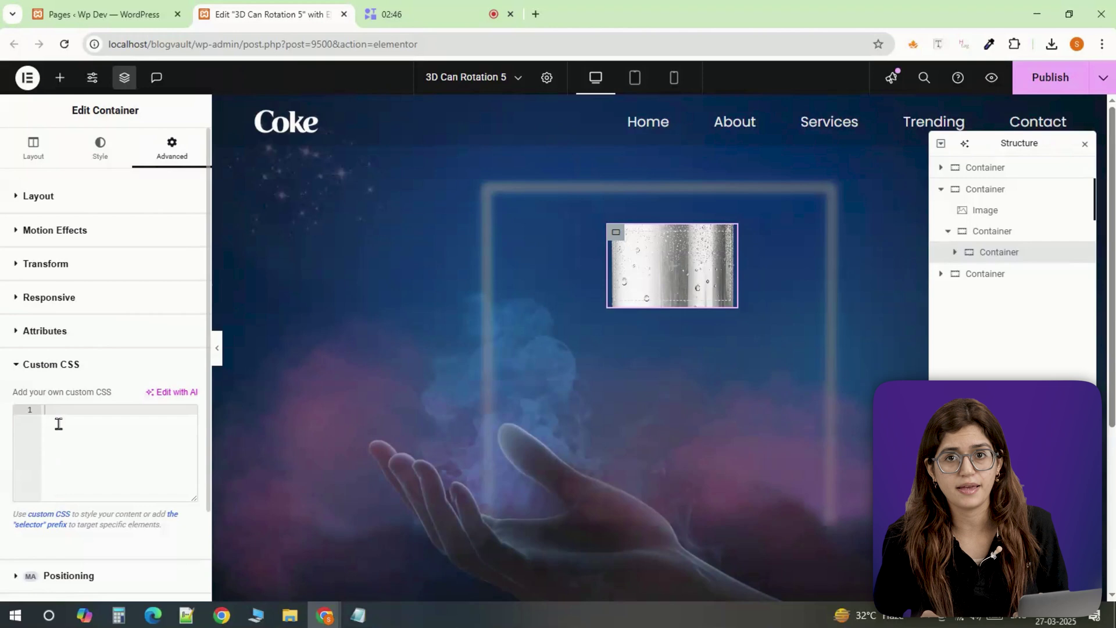
{"action": "right_click", "coordinate": [58, 416]}
{"action": "left_click", "coordinate": [81, 258]}
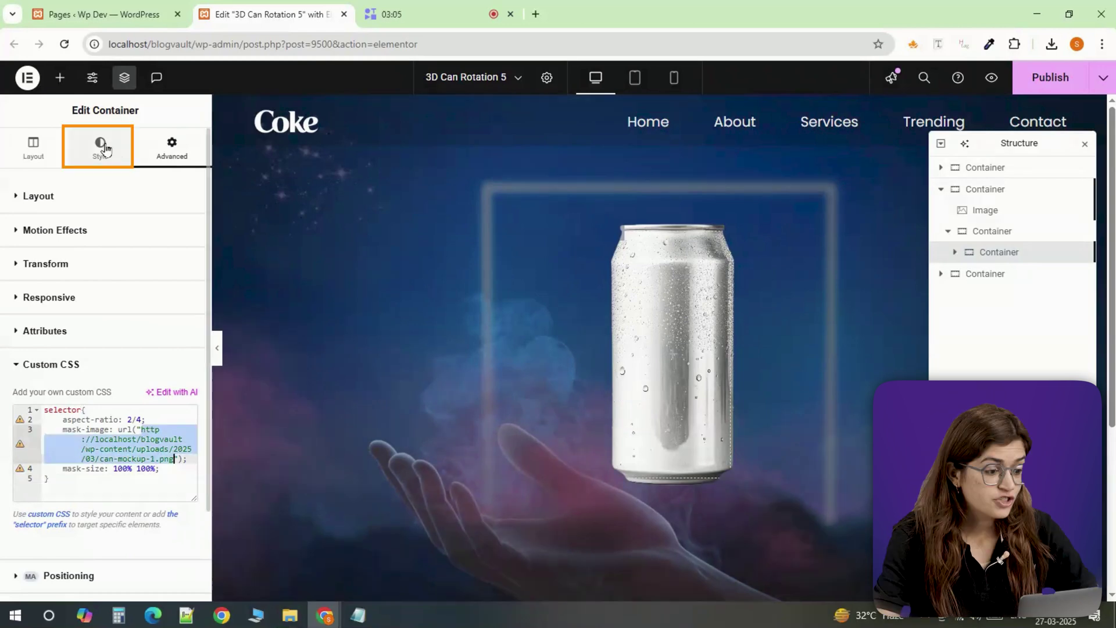
Overlay the anime-girl Coke label as a Classic background overlay with Multiply blend mode.
{"action": "left_click", "coordinate": [100, 146]}
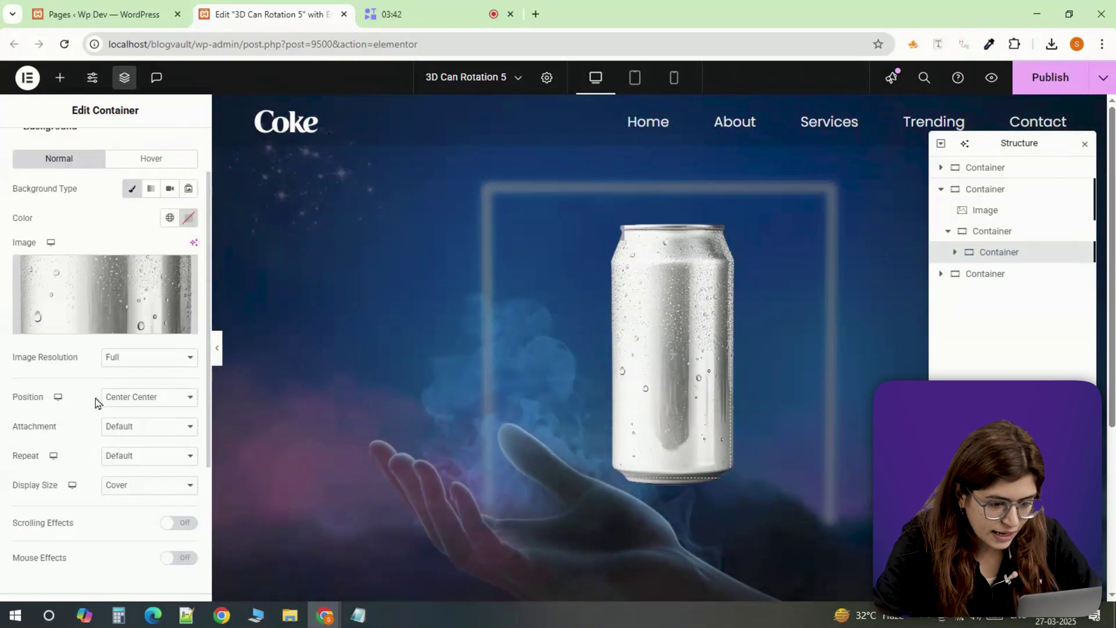
{"action": "scroll", "coordinate": [97, 399], "scroll_direction": "down", "scroll_amount": 4}
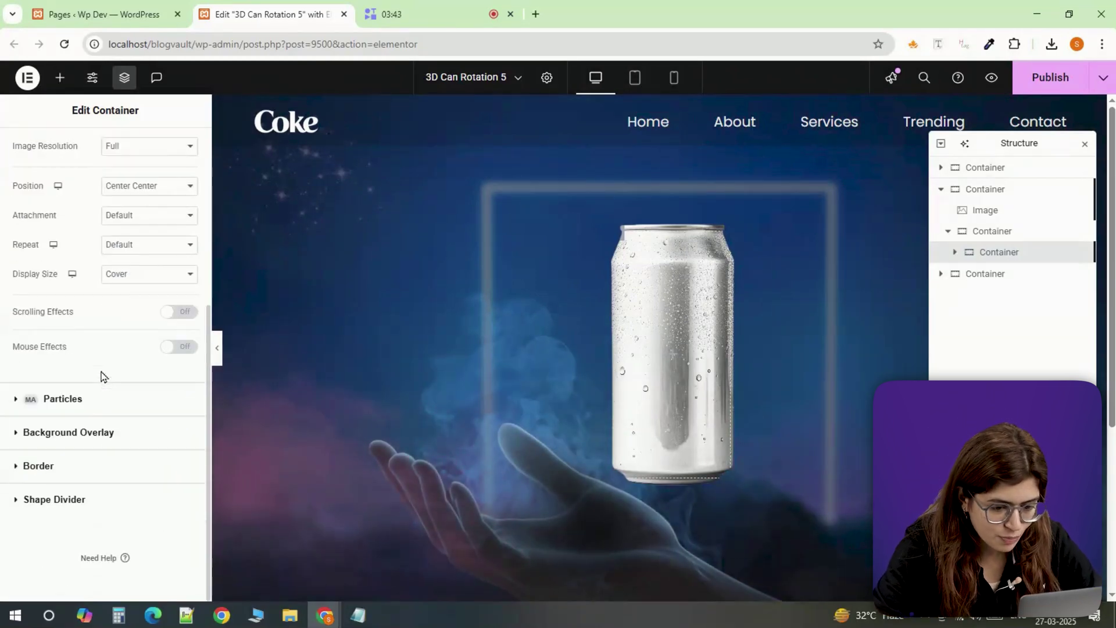
{"action": "left_click", "coordinate": [84, 432]}
{"action": "left_click", "coordinate": [169, 326]}
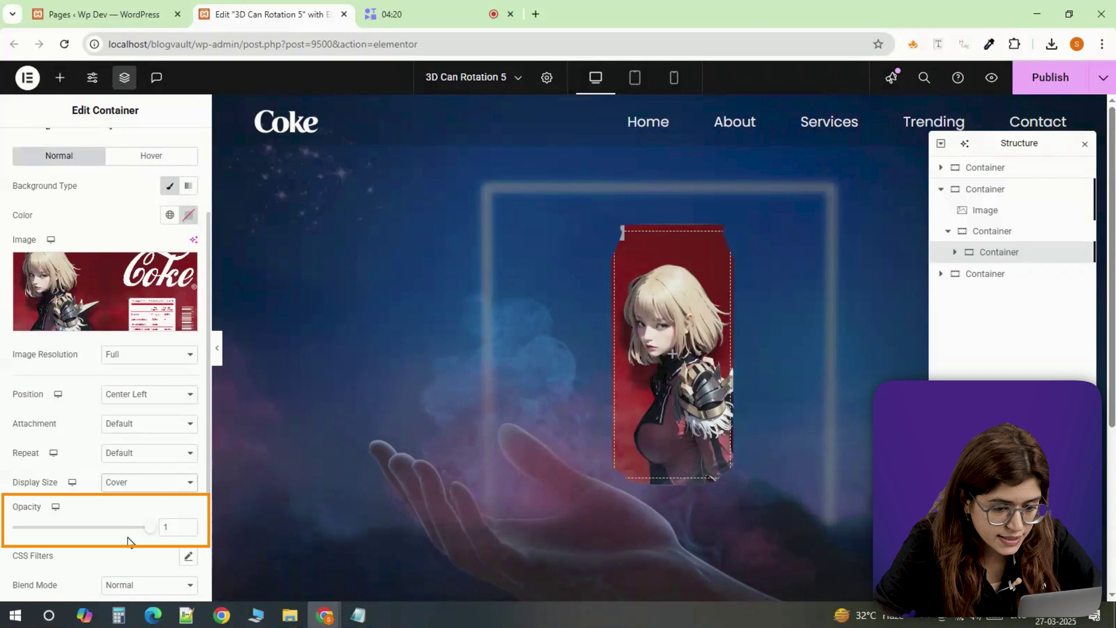
{"action": "scroll", "coordinate": [128, 540], "scroll_direction": "down", "scroll_amount": 1}
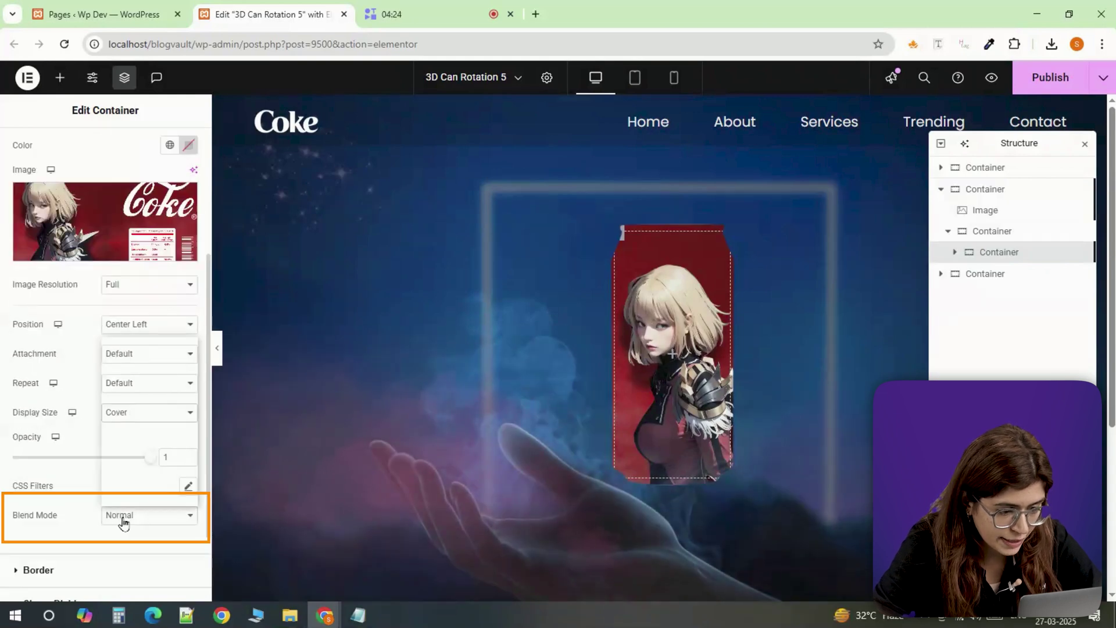
{"action": "left_click", "coordinate": [121, 516]}
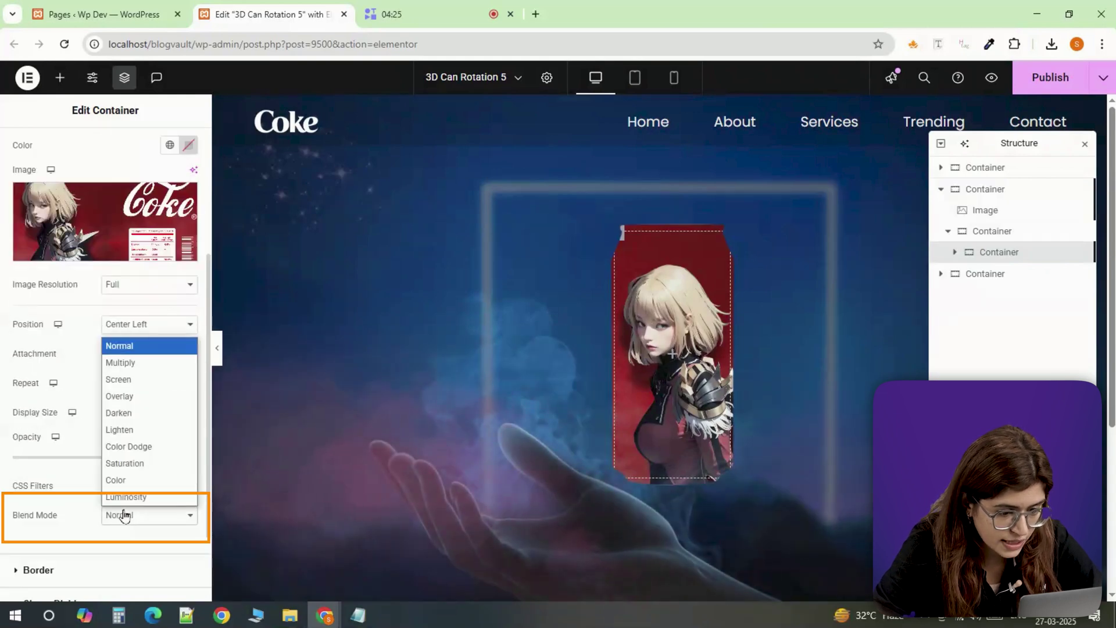
{"action": "left_click", "coordinate": [119, 363]}
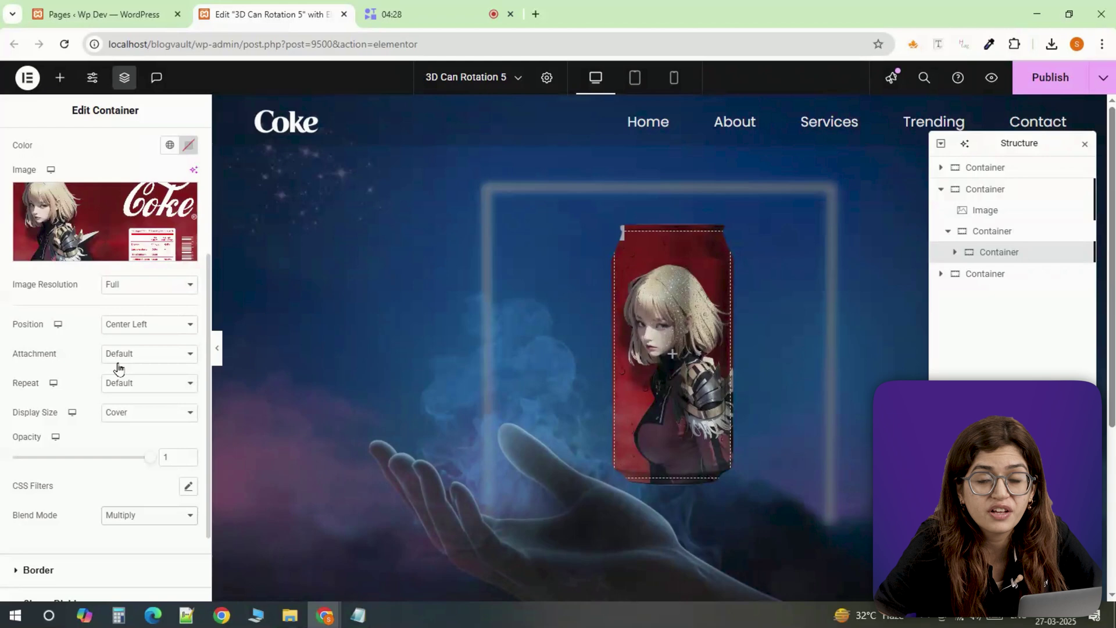
Give the can a Classic hover background overlay of the Coke label image, positioned Center Right.
{"action": "scroll", "coordinate": [118, 367], "scroll_direction": "up", "scroll_amount": 1}
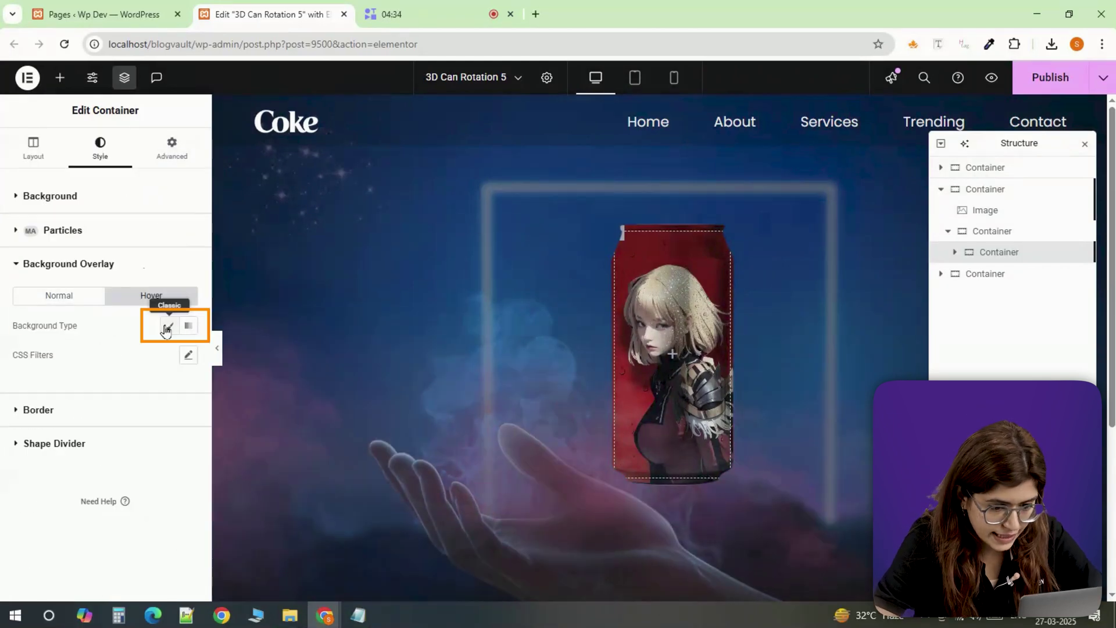
{"action": "left_click", "coordinate": [169, 326]}
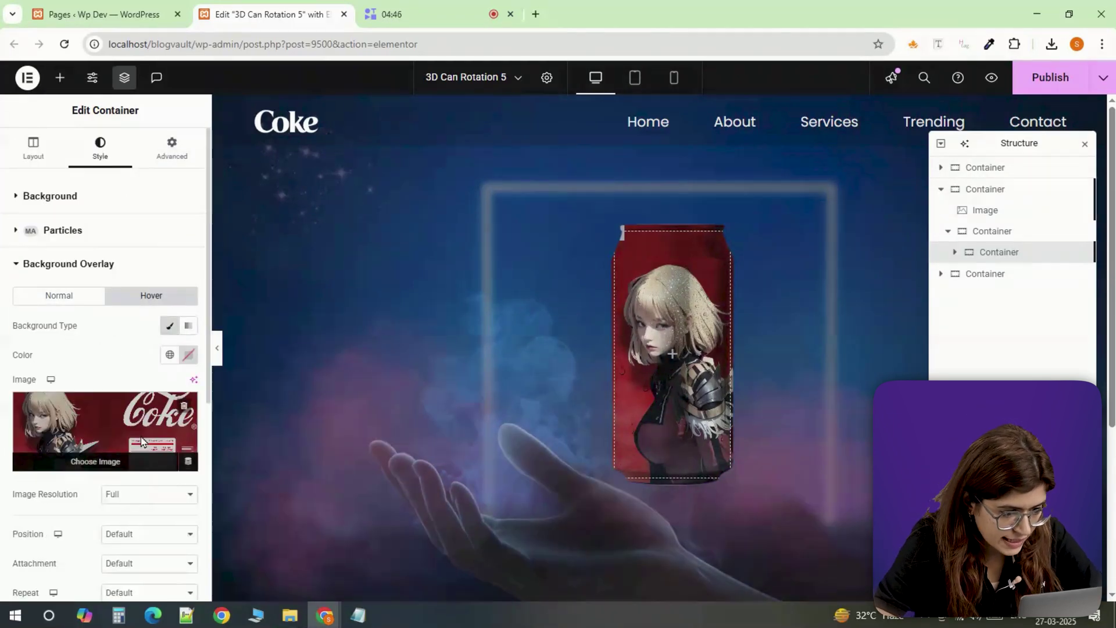
{"action": "scroll", "coordinate": [141, 441], "scroll_direction": "down", "scroll_amount": 1}
{"action": "left_click", "coordinate": [141, 463]}
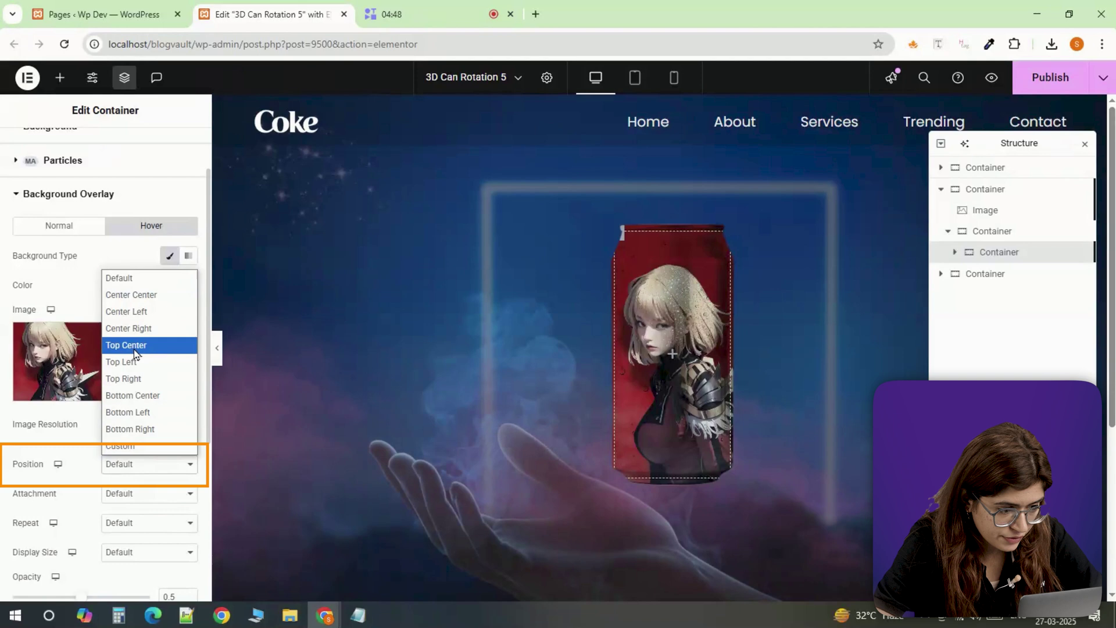
{"action": "key", "text": "Escape"}
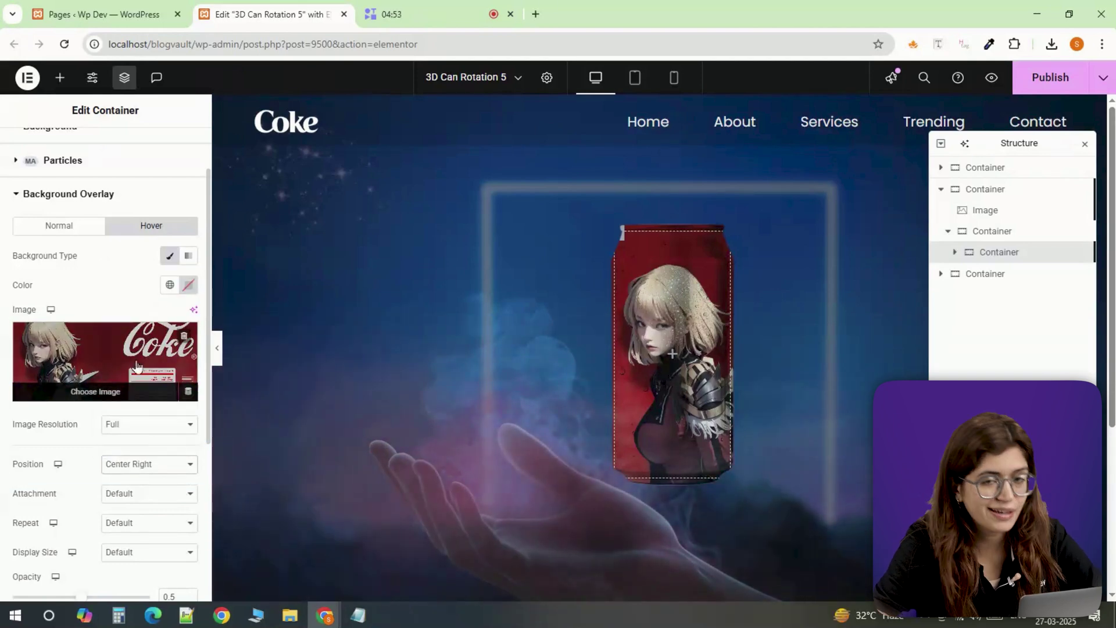
{"action": "left_click", "coordinate": [158, 152]}
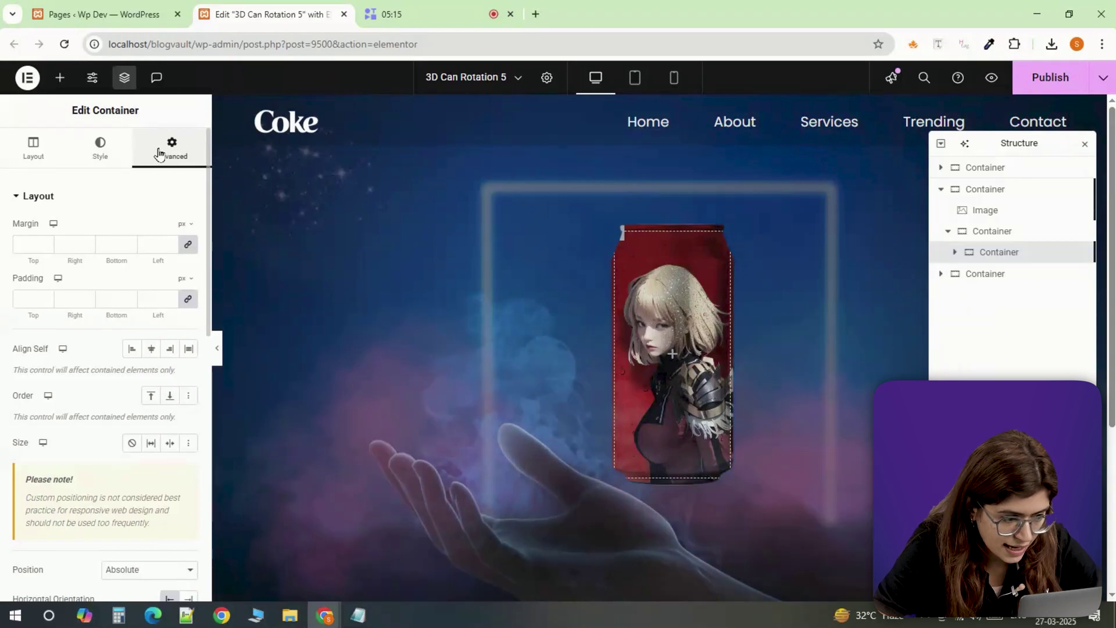
Add hover transforms to the can: a vertical Offset Y and a proportional Scale of 1.1.
{"action": "scroll", "coordinate": [131, 421], "scroll_direction": "down", "scroll_amount": 8}
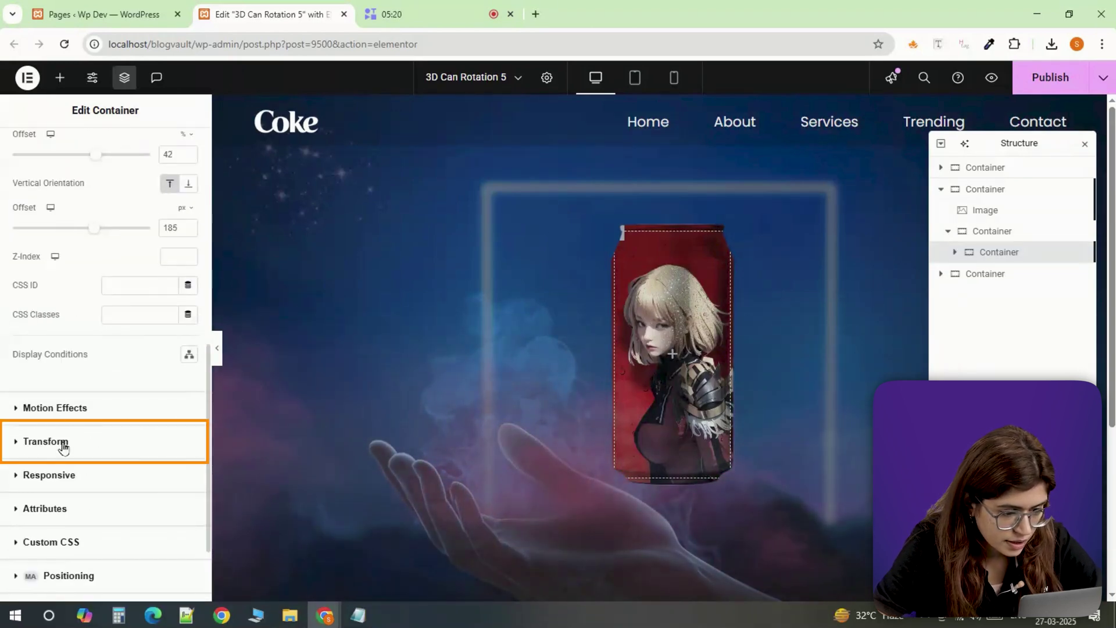
{"action": "left_click", "coordinate": [64, 442]}
{"action": "left_click", "coordinate": [163, 297]}
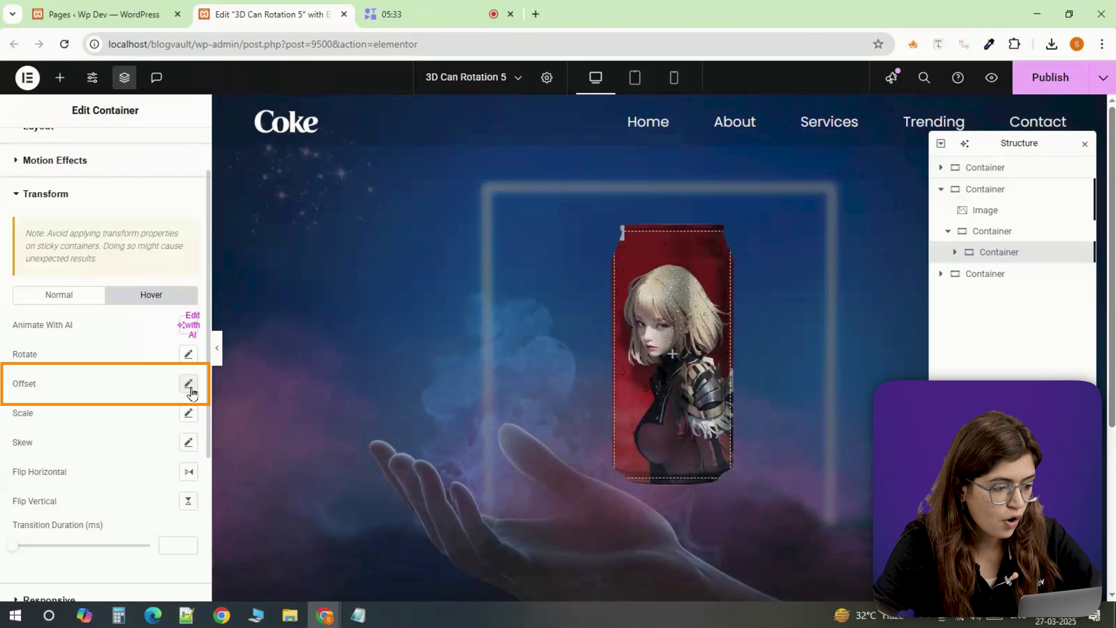
{"action": "left_click", "coordinate": [188, 384]}
{"action": "left_click", "coordinate": [165, 480]}
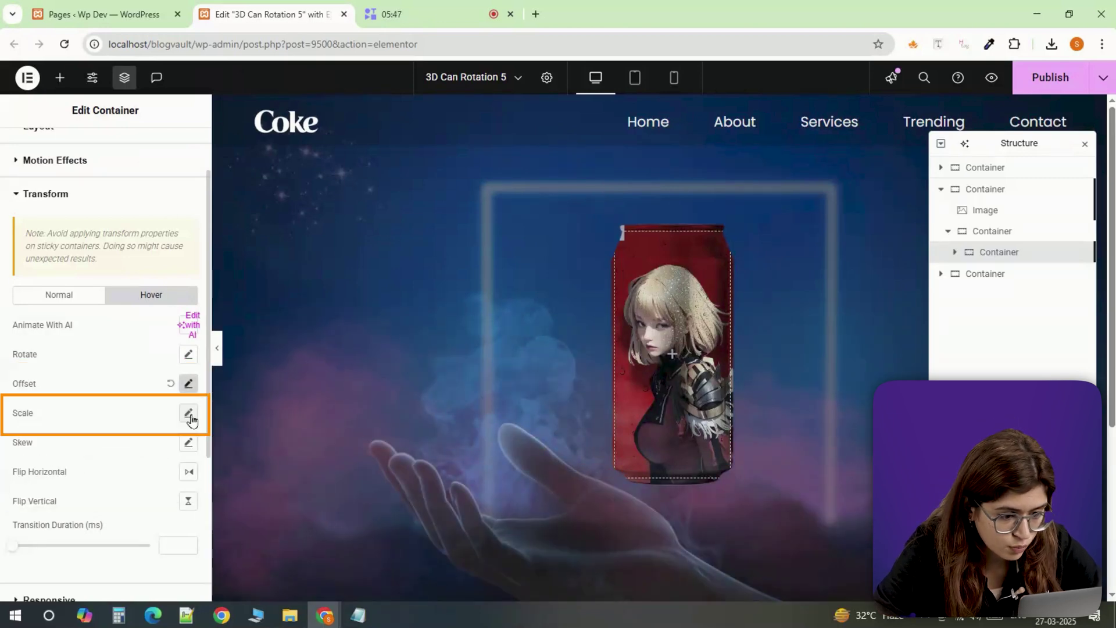
{"action": "left_click", "coordinate": [188, 413]}
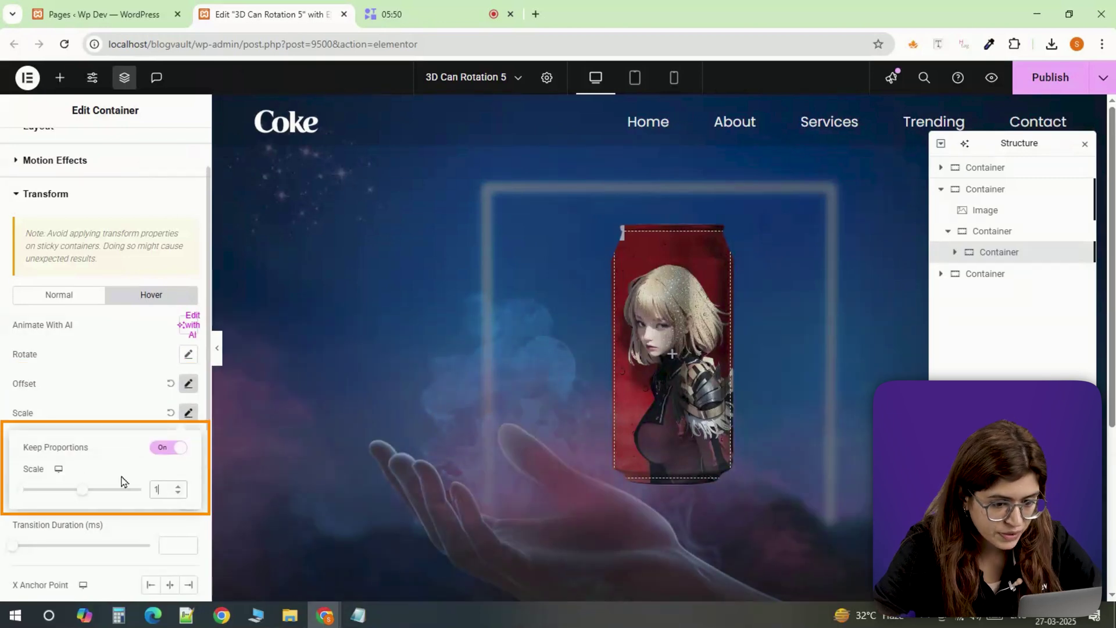
{"action": "left_click", "coordinate": [187, 420]}
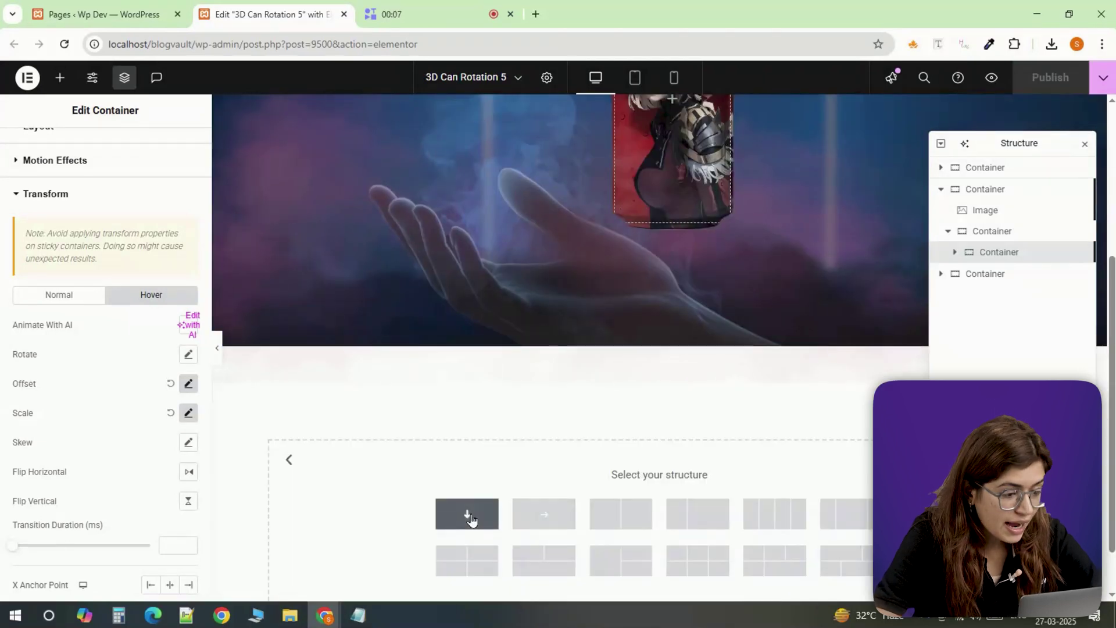
Add a new single-column container below the hero with its padding set to zero.
{"action": "left_click", "coordinate": [468, 515]}
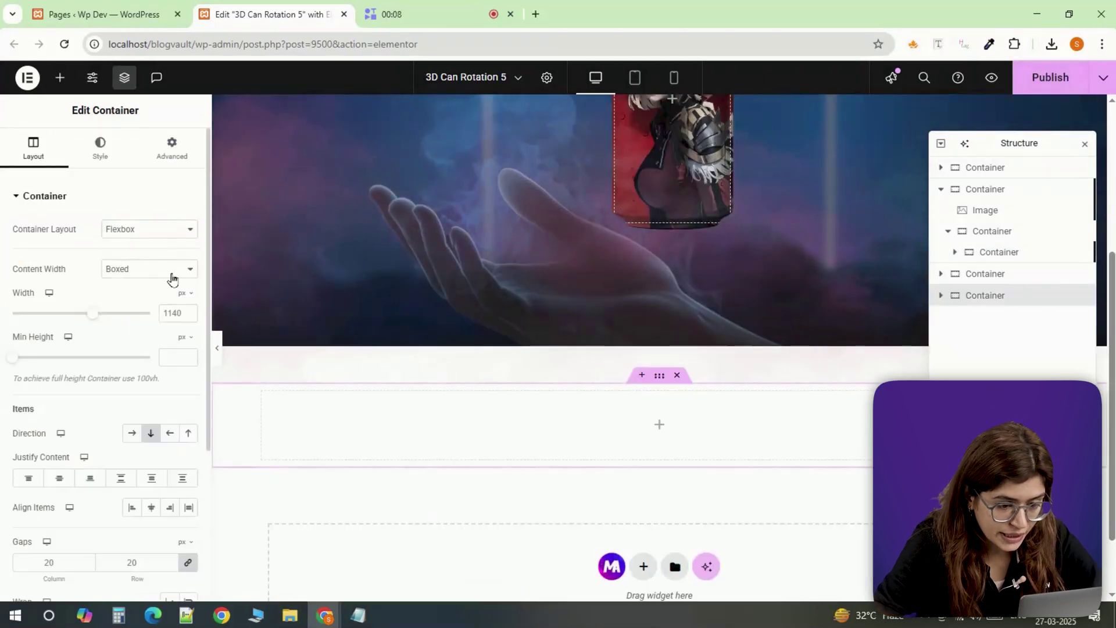
{"action": "left_click", "coordinate": [173, 161]}
{"action": "left_click", "coordinate": [187, 304]}
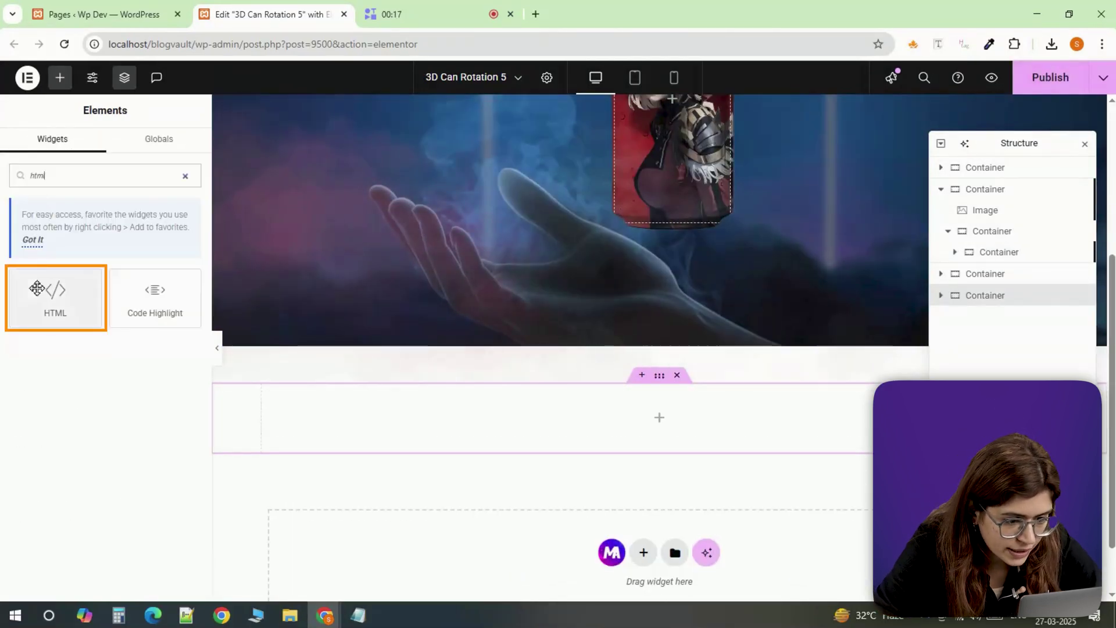
Add an HTML widget holding the script that toggles 'move-up' on .img while .can is hovered.
{"action": "left_click", "coordinate": [37, 288]}
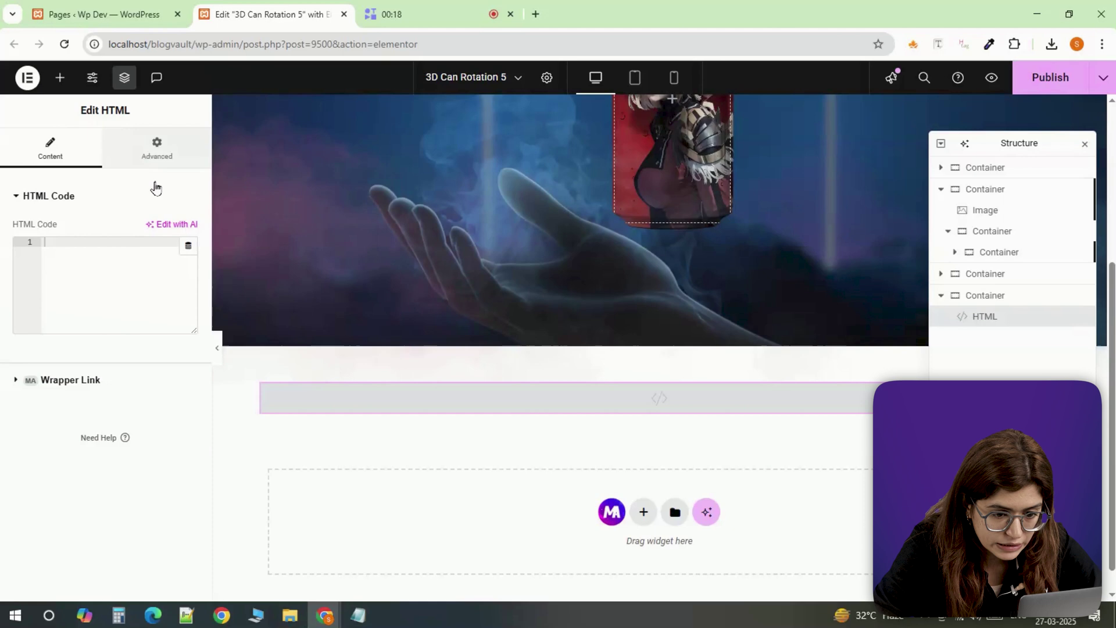
{"action": "left_click", "coordinate": [156, 149]}
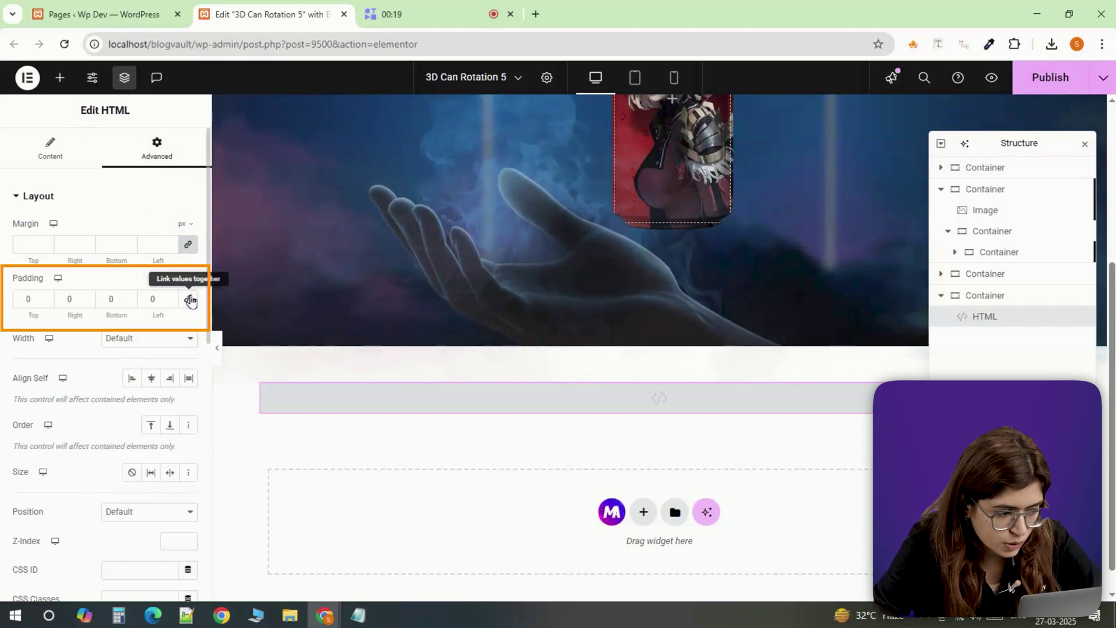
{"action": "left_click", "coordinate": [52, 148]}
{"action": "right_click", "coordinate": [93, 271]}
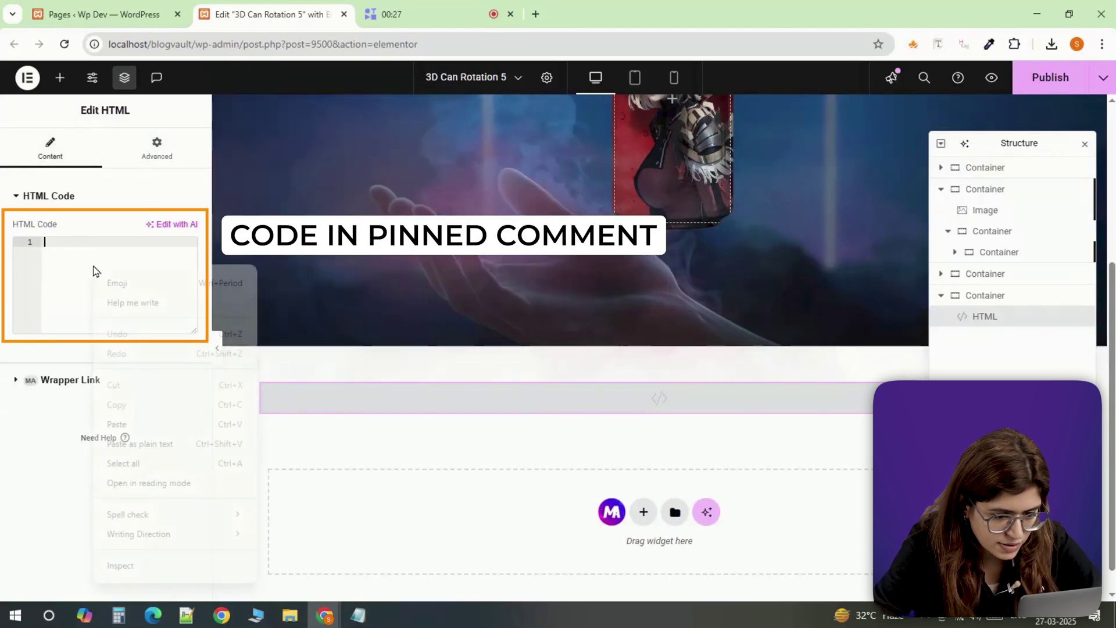
{"action": "left_click", "coordinate": [140, 423]}
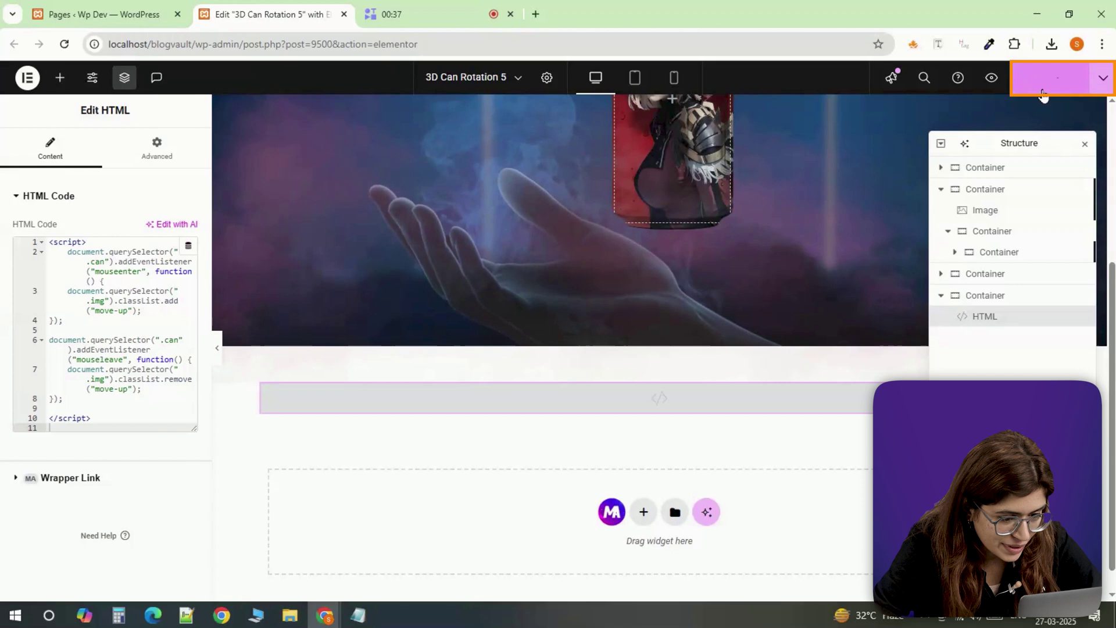
{"action": "key", "text": "alt+Tab"}
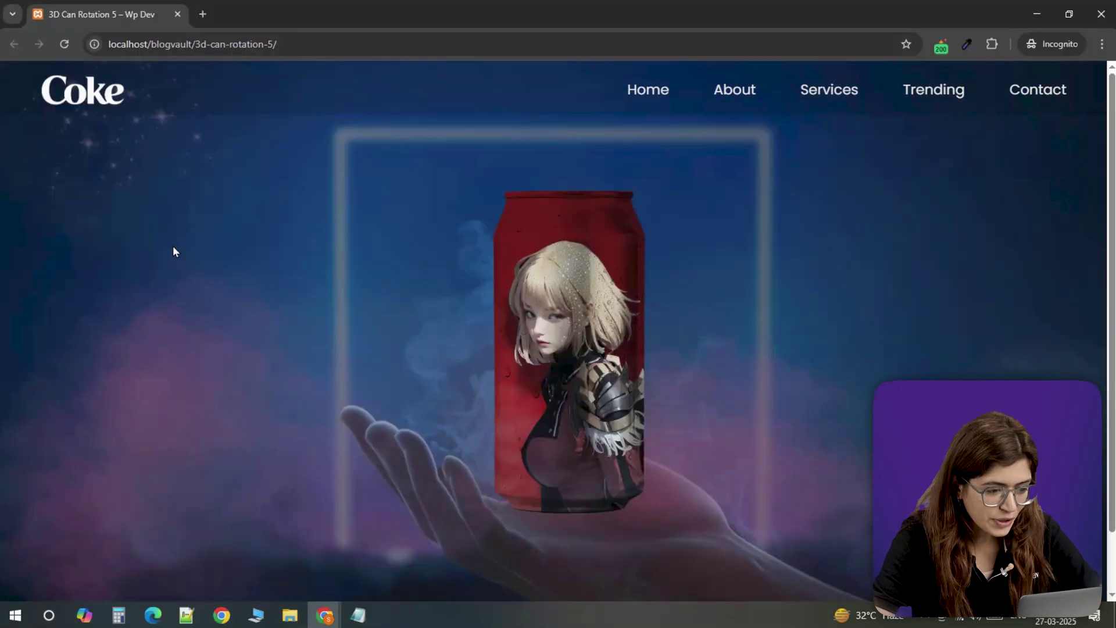
{"action": "mouse_move", "coordinate": [578, 379]}
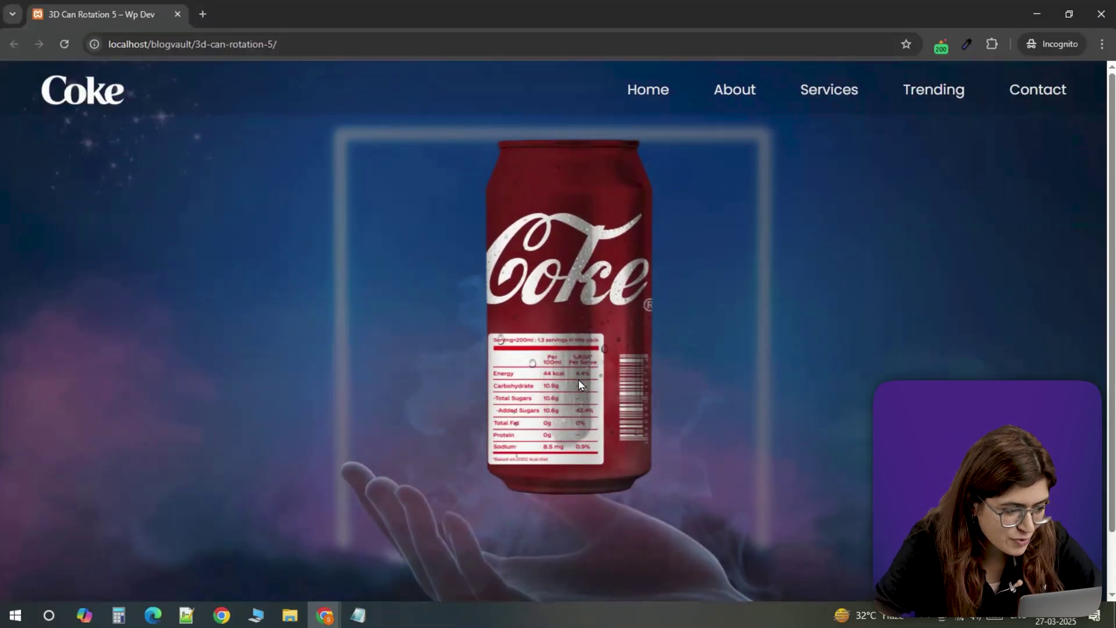
{"action": "mouse_move", "coordinate": [591, 441]}
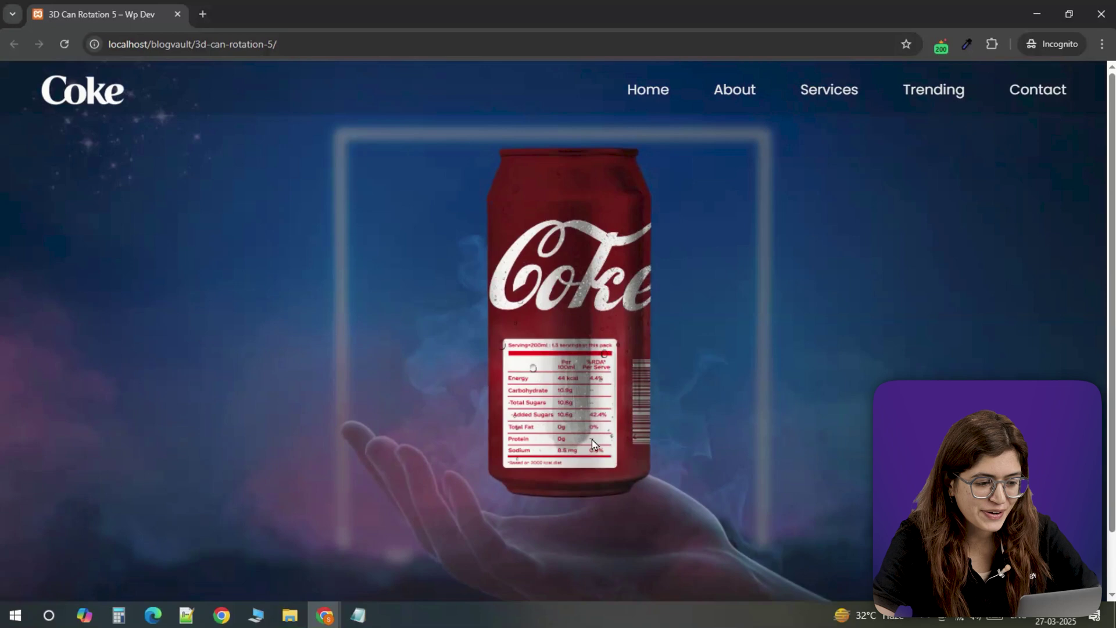